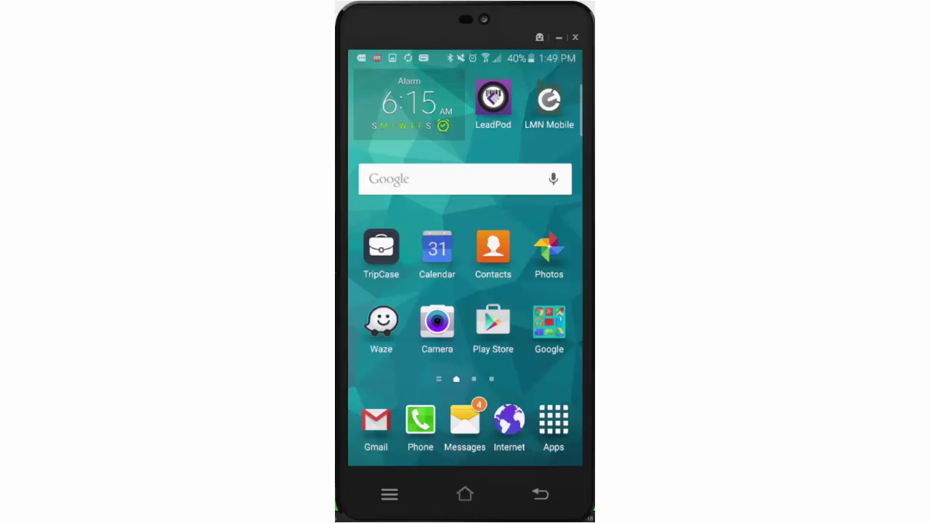
Open LMN Mobile, sign in with the prefilled credentials and go to the crew list
{"action": "left_click", "coordinate": [549, 100]}
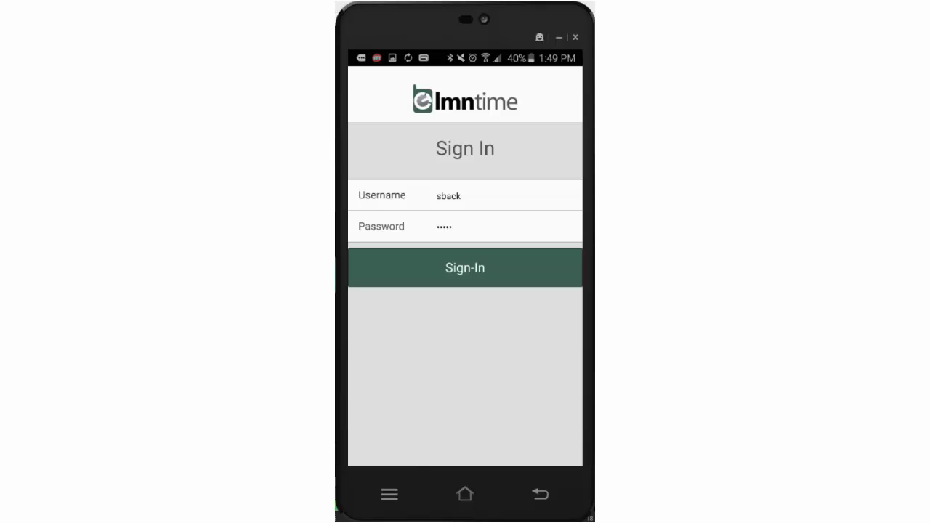
{"action": "left_click", "coordinate": [465, 269]}
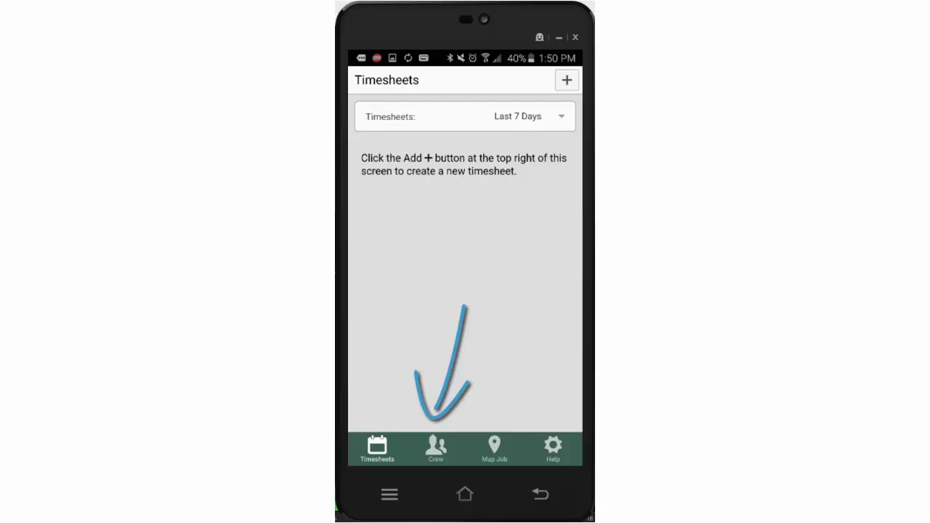
{"action": "left_click", "coordinate": [436, 448]}
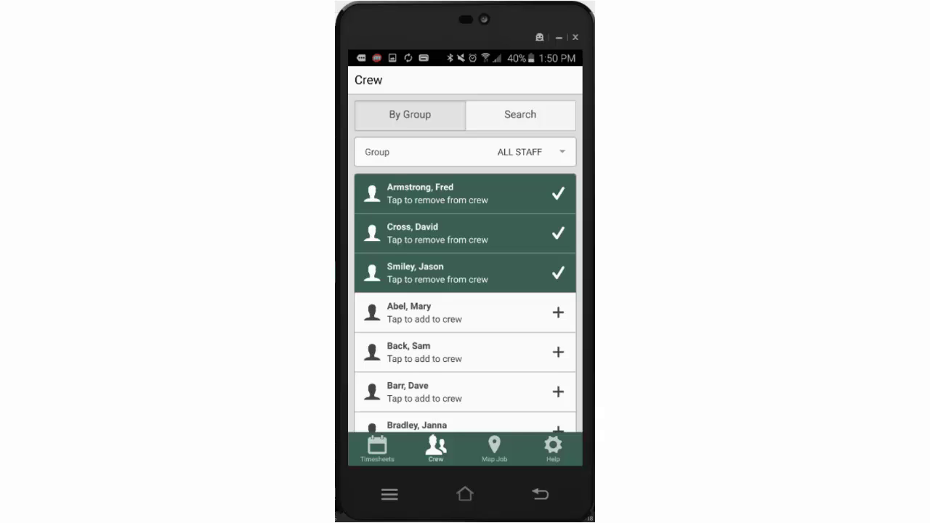
Replace the second and third selected crew members with the second and third unselected employees from the ALL STAFF group
{"action": "left_click", "coordinate": [465, 273]}
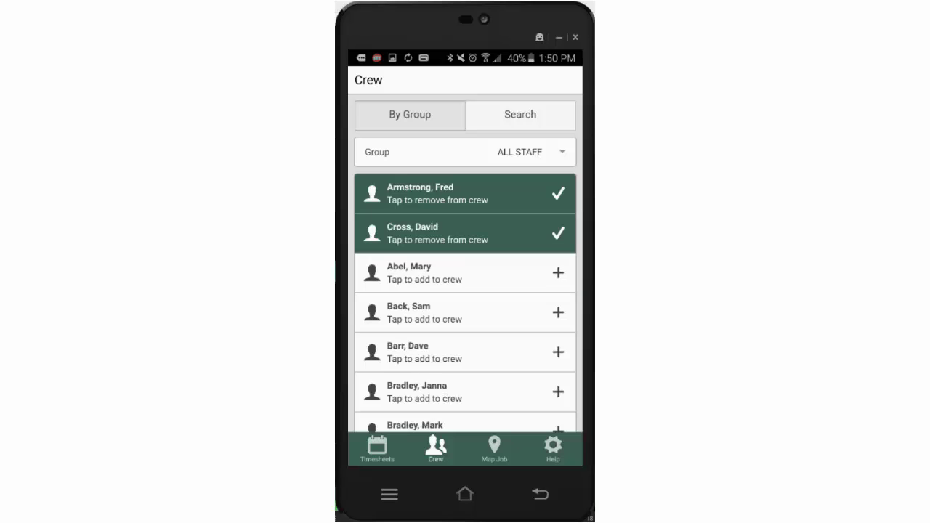
{"action": "left_click_drag", "start_coordinate": [465, 391], "coordinate": [465, 282]}
{"action": "left_click", "coordinate": [465, 245]}
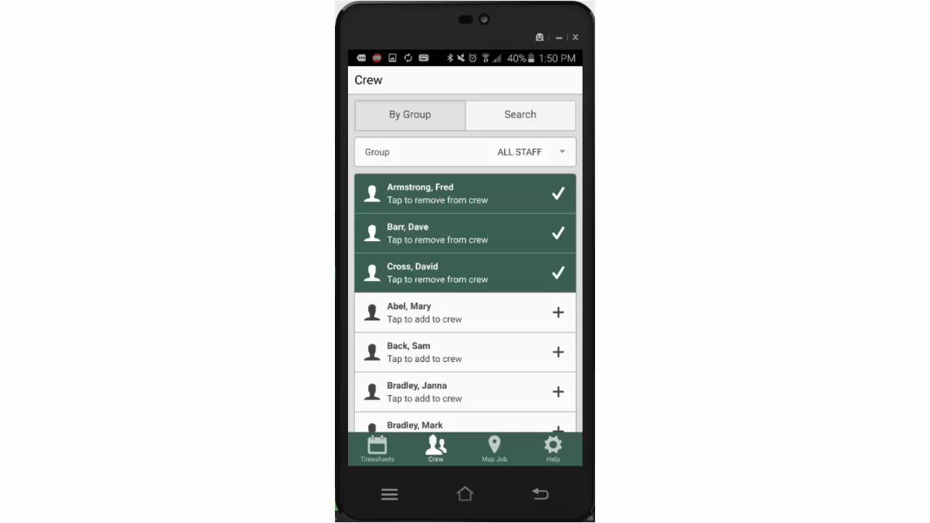
{"action": "left_click", "coordinate": [465, 273]}
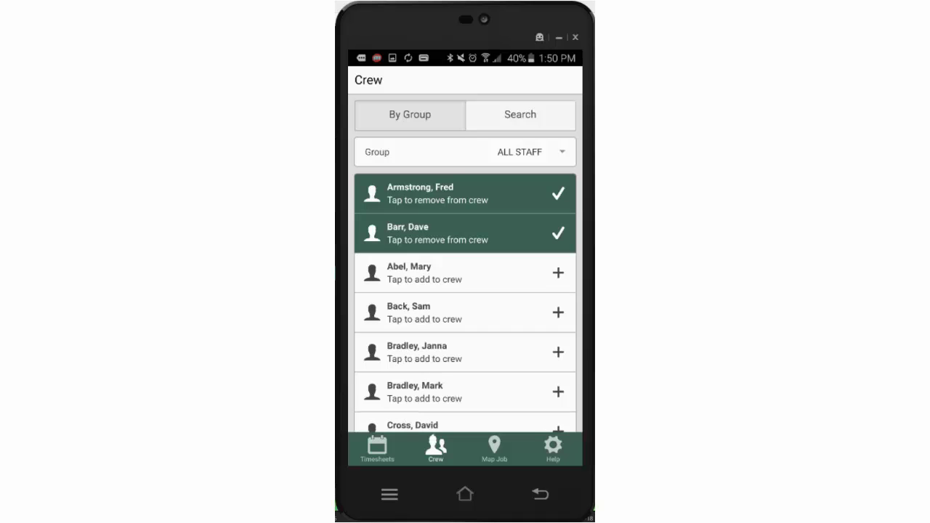
{"action": "left_click", "coordinate": [465, 312]}
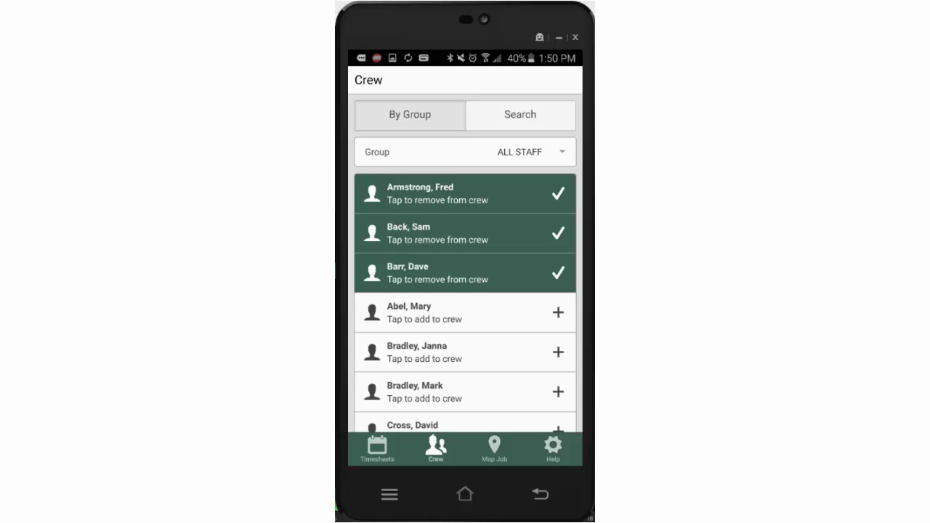
Create a new timesheet dated Mon Jun 22, 2015
{"action": "left_click", "coordinate": [377, 448]}
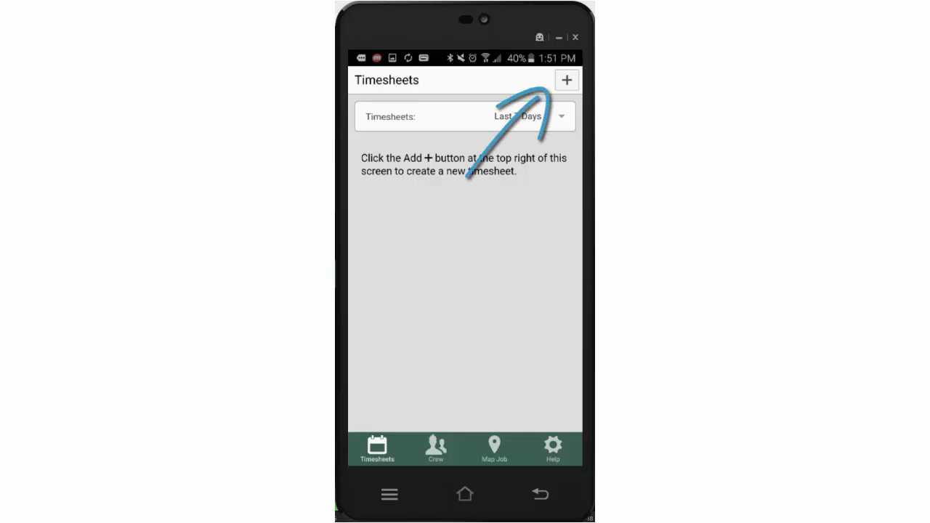
{"action": "left_click", "coordinate": [566, 79]}
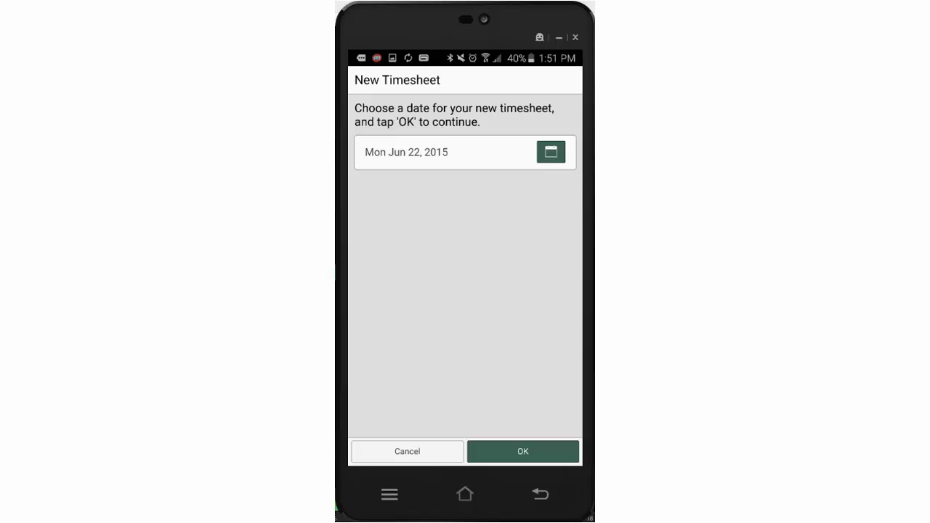
{"action": "left_click", "coordinate": [551, 152]}
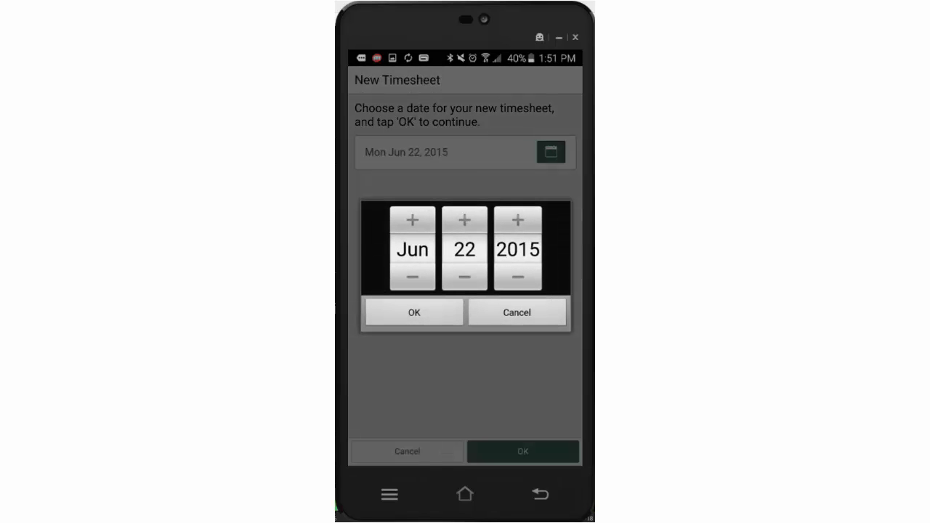
{"action": "left_click", "coordinate": [414, 312]}
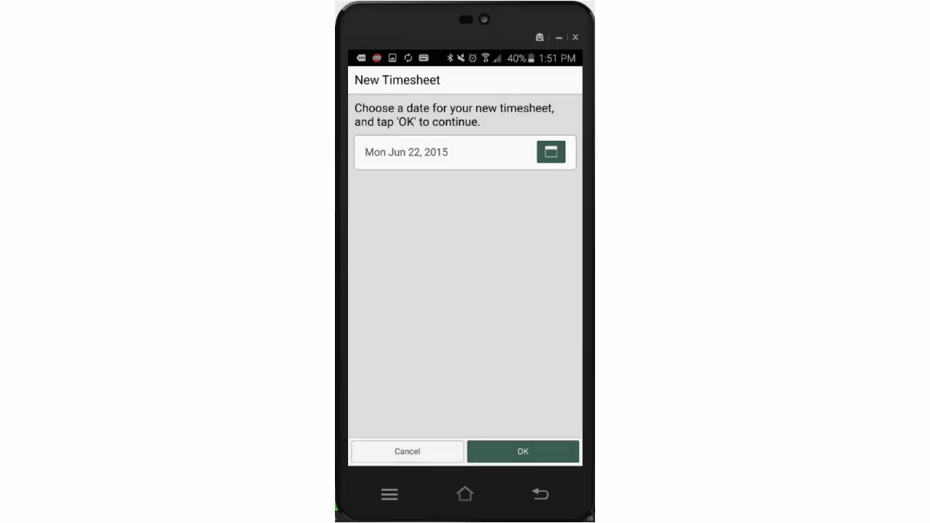
{"action": "left_click", "coordinate": [523, 451]}
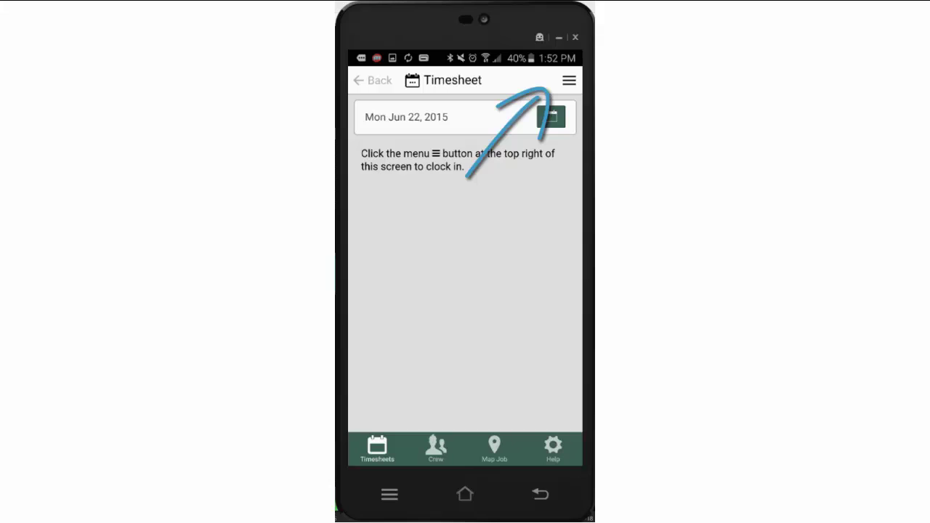
Start a job clock-in on the timesheet for SHOP-CONSTRUCTION DIV from the Snow-N01 group
{"action": "left_click", "coordinate": [569, 80]}
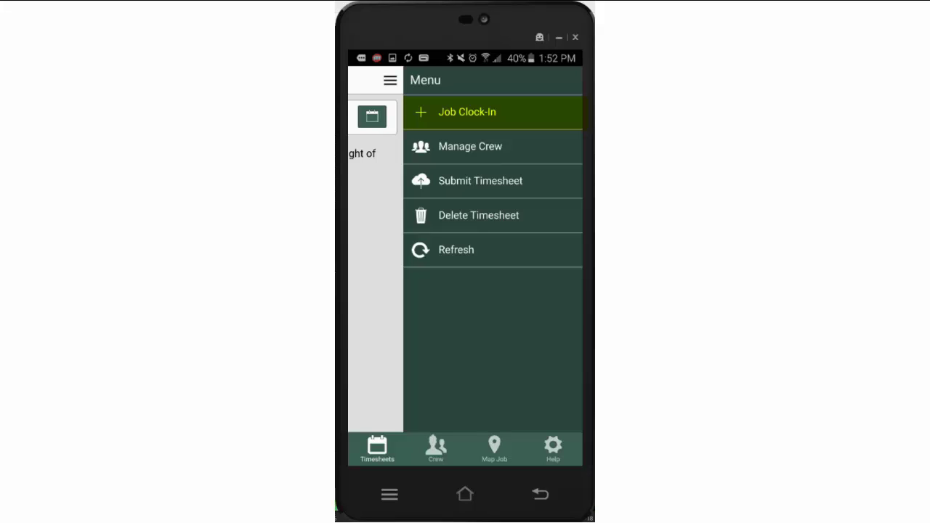
{"action": "left_click", "coordinate": [468, 111]}
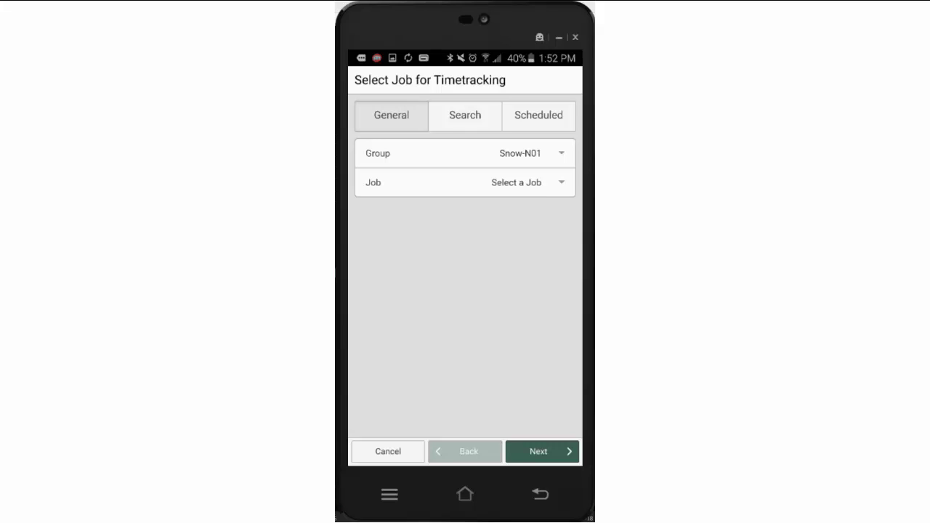
{"action": "left_click", "coordinate": [516, 183]}
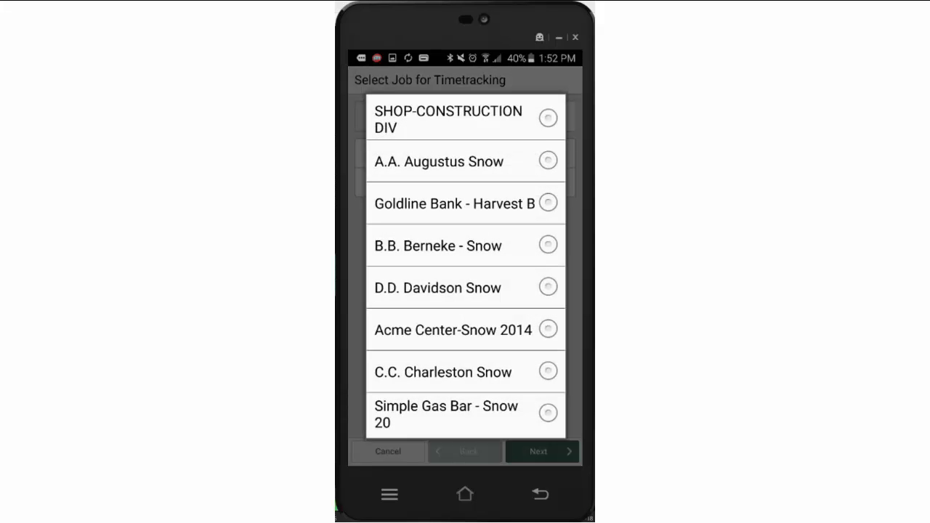
{"action": "left_click", "coordinate": [465, 118]}
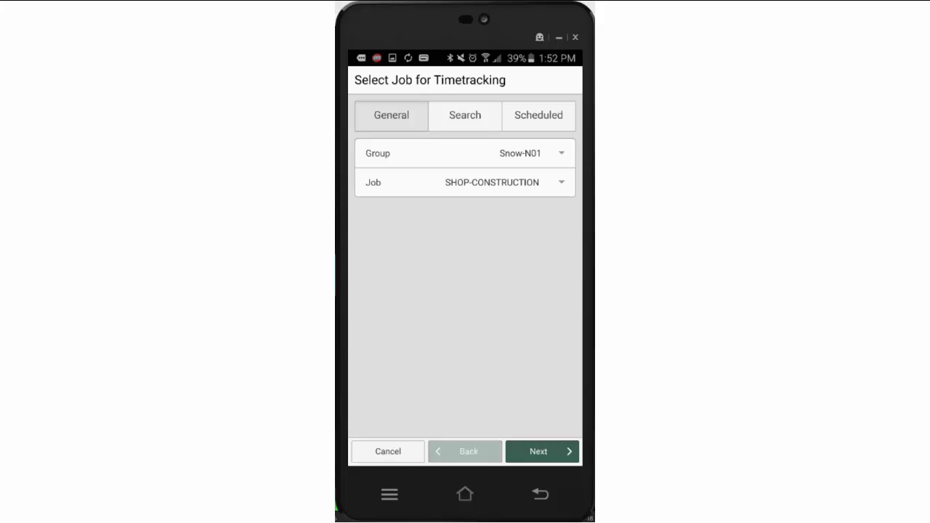
{"action": "left_click", "coordinate": [542, 452]}
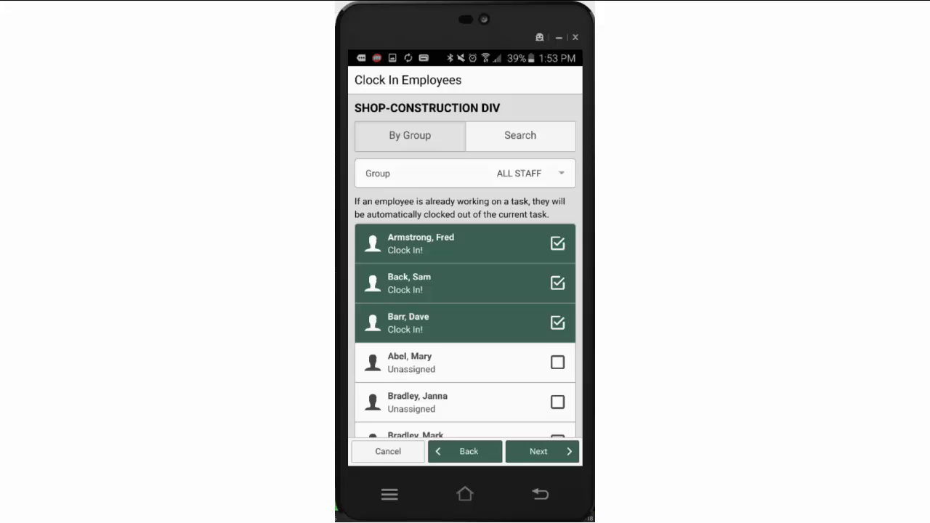
Deselect the first and third selected employees and accept Load/Unload/Driving as the remaining employee's task
{"action": "left_click", "coordinate": [557, 243]}
{"action": "left_click", "coordinate": [558, 283]}
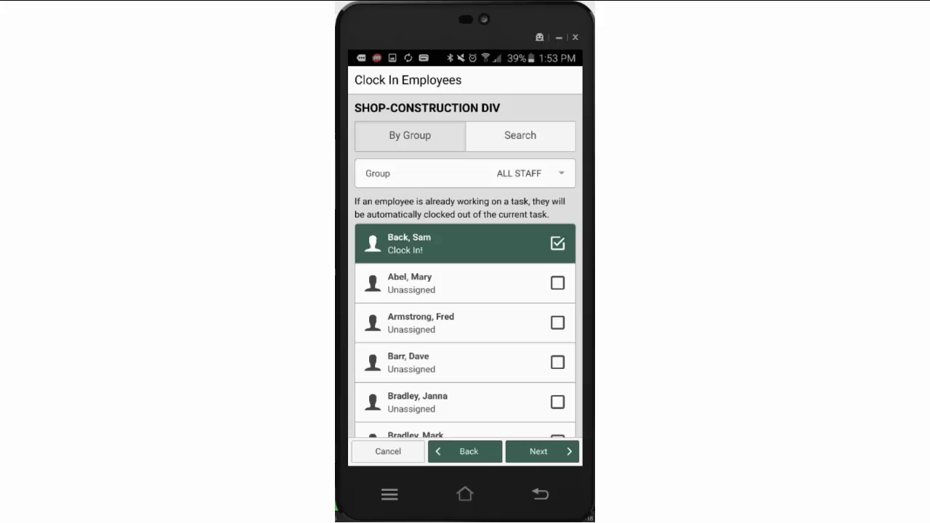
{"action": "left_click", "coordinate": [538, 451]}
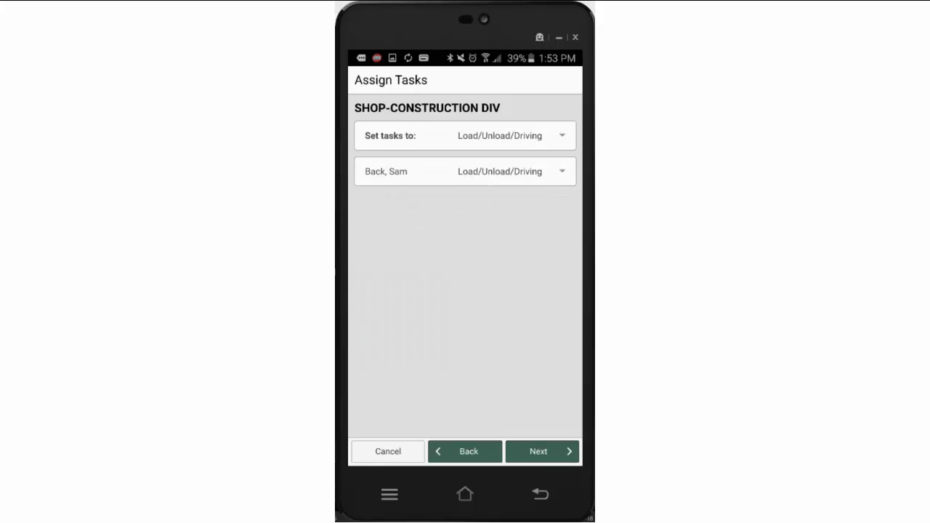
{"action": "left_click", "coordinate": [542, 452]}
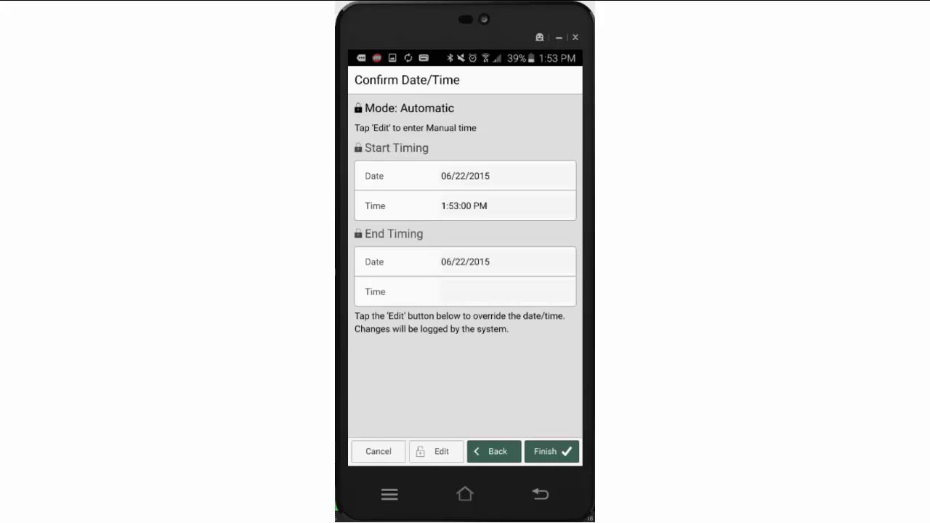
Set the clock-in's start time manually to 6:53 AM and finish the clock-in
{"action": "left_click", "coordinate": [436, 452]}
{"action": "left_click", "coordinate": [465, 205]}
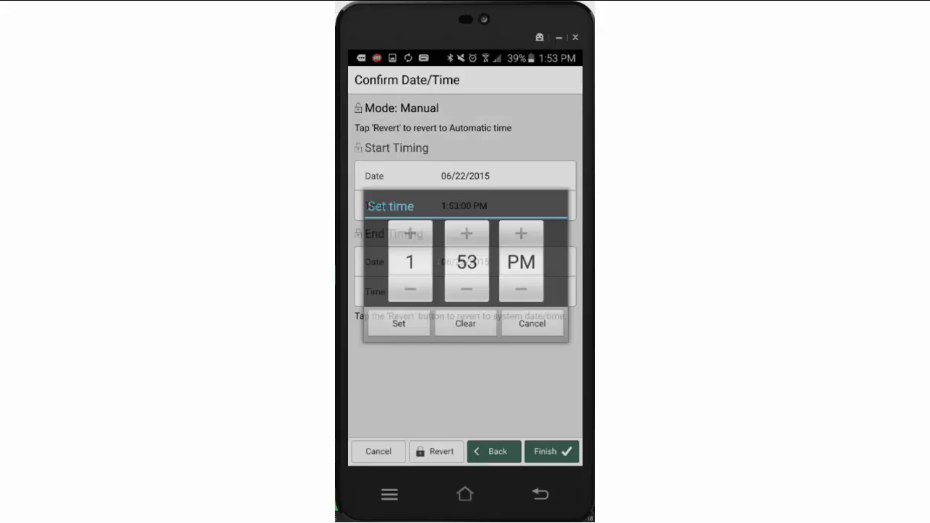
{"action": "left_click", "coordinate": [408, 290]}
{"action": "left_click", "coordinate": [409, 290]}
{"action": "left_click", "coordinate": [408, 290]}
{"action": "left_click", "coordinate": [408, 290]}
{"action": "left_click", "coordinate": [408, 290]}
{"action": "left_click", "coordinate": [408, 290]}
{"action": "left_click", "coordinate": [408, 290]}
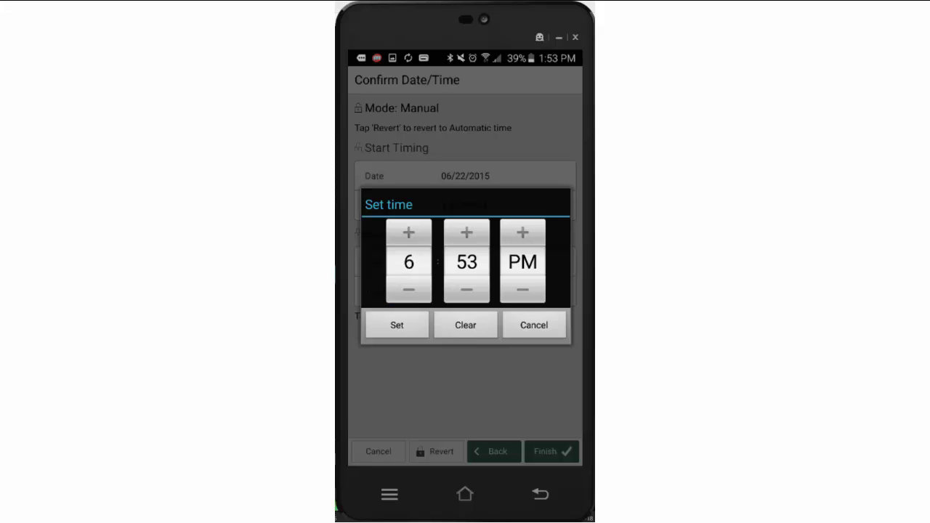
{"action": "left_click", "coordinate": [523, 289]}
{"action": "left_click", "coordinate": [397, 325]}
{"action": "left_click", "coordinate": [552, 451]}
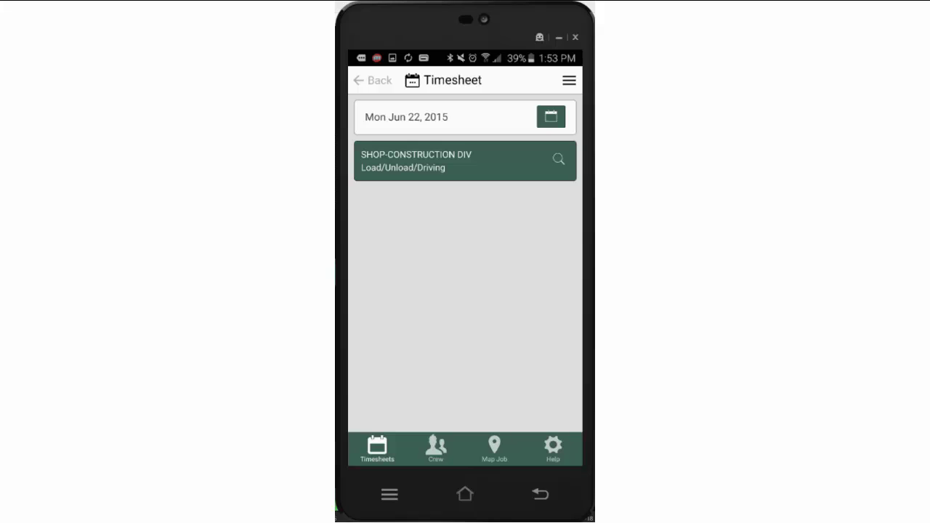
Expand the timesheet's job entry and start another clock-in for SHOP-CONSTRUCTION DIV
{"action": "left_click", "coordinate": [465, 161]}
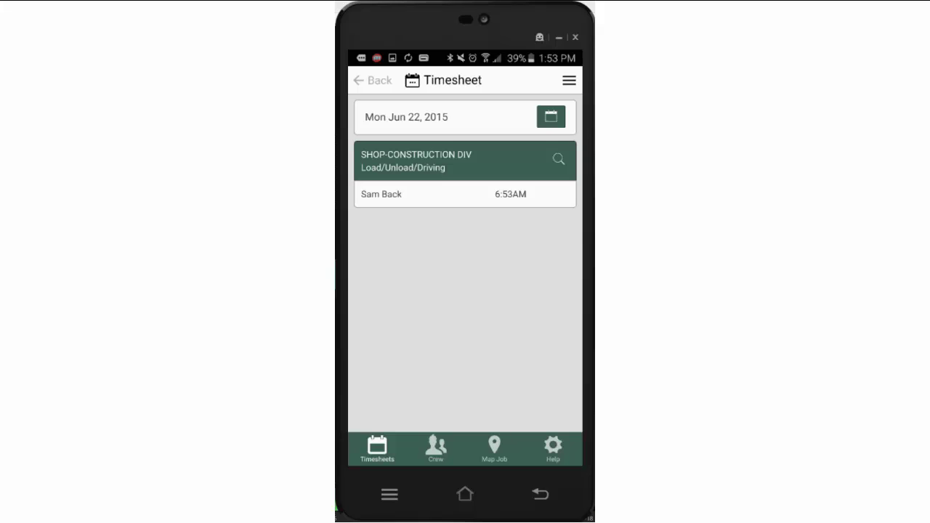
{"action": "left_click", "coordinate": [569, 80]}
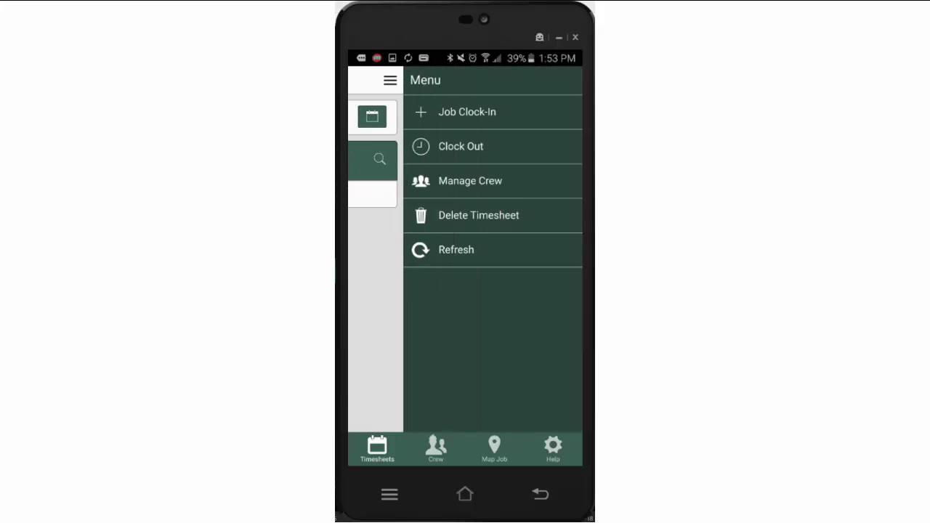
{"action": "left_click", "coordinate": [467, 112]}
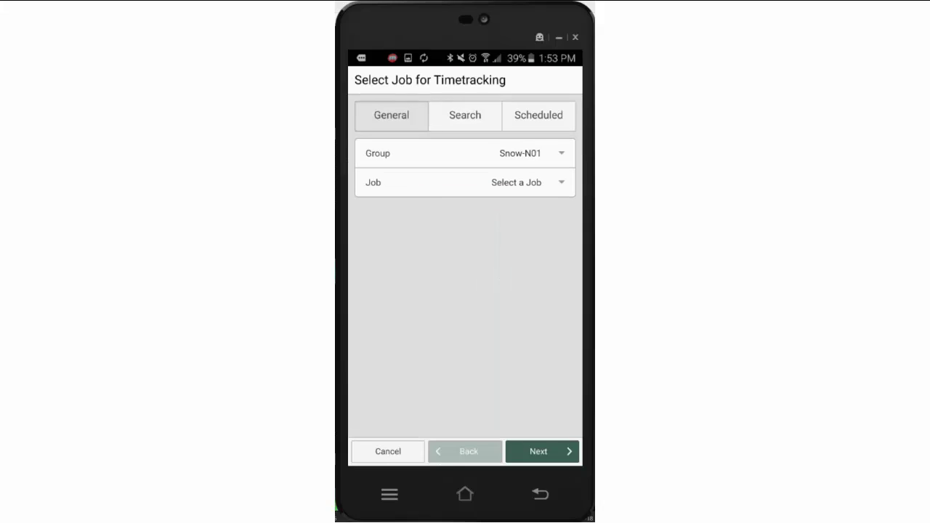
{"action": "left_click", "coordinate": [527, 183]}
{"action": "left_click", "coordinate": [465, 118]}
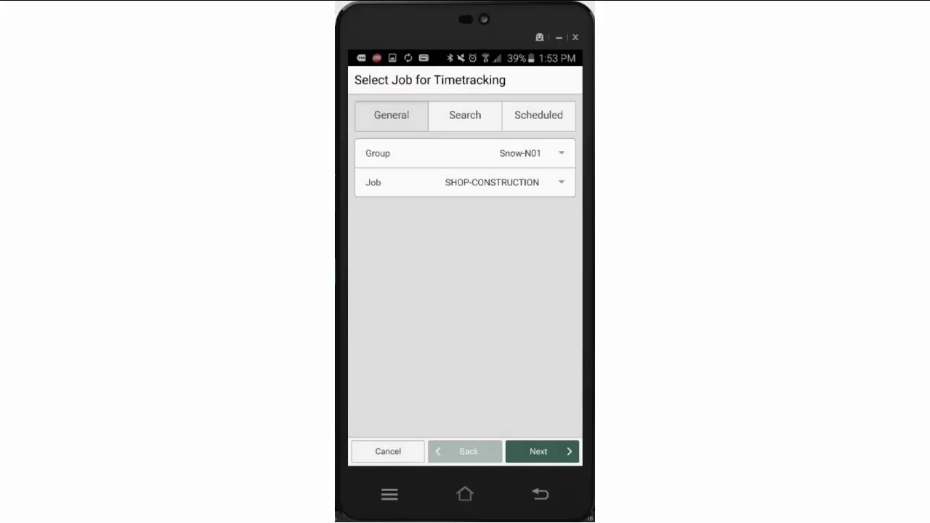
{"action": "left_click", "coordinate": [538, 451]}
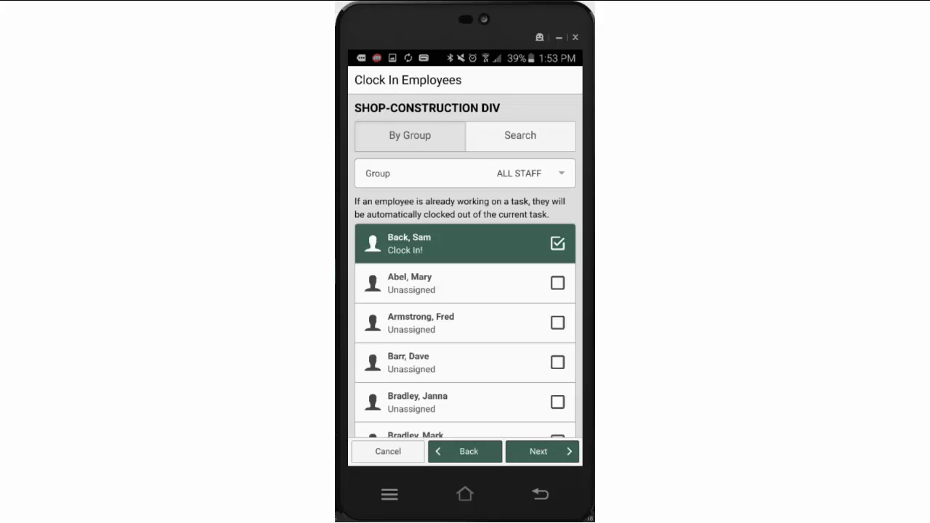
Add the fourth and eighth unassigned employees to the clock-in alongside the preselected one
{"action": "left_click_drag", "start_coordinate": [465, 363], "coordinate": [465, 240]}
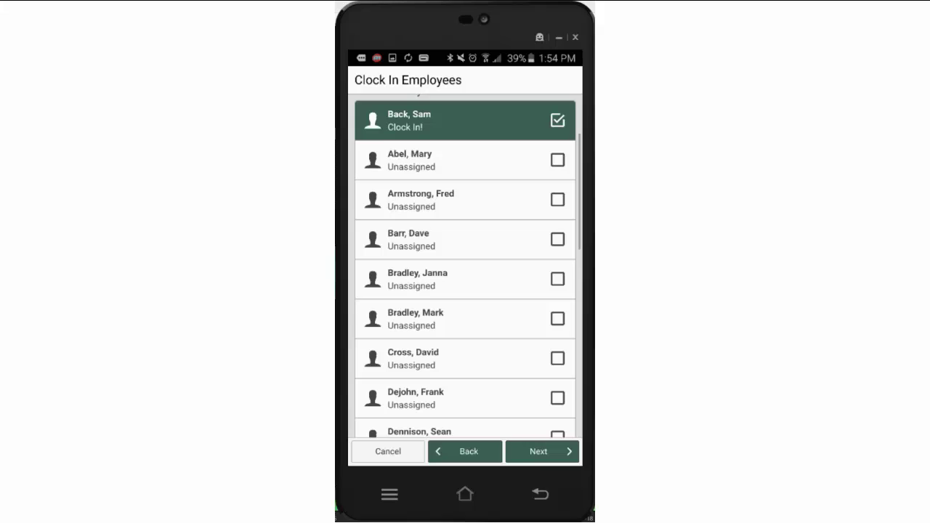
{"action": "left_click", "coordinate": [465, 279]}
{"action": "left_click_drag", "start_coordinate": [465, 395], "coordinate": [465, 233]}
{"action": "left_click", "coordinate": [465, 274]}
{"action": "left_click_drag", "start_coordinate": [465, 155], "coordinate": [465, 394]}
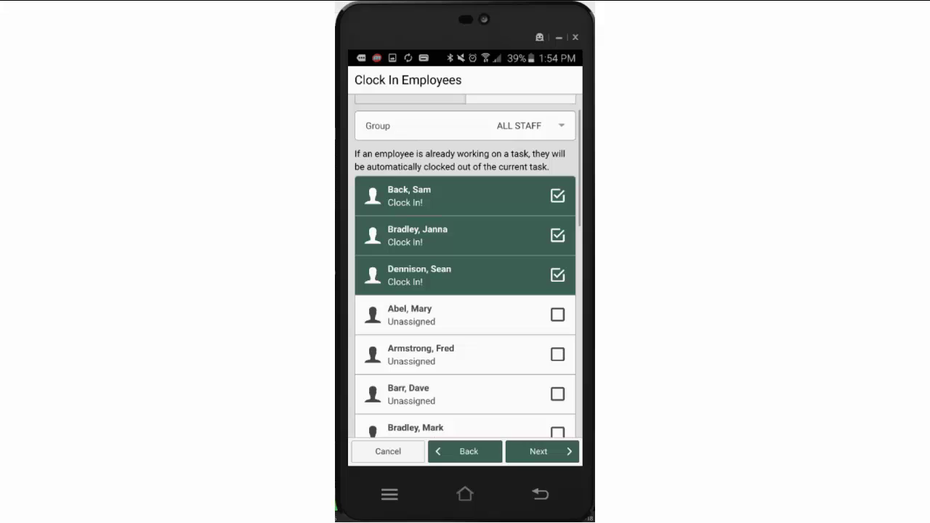
{"action": "left_click", "coordinate": [538, 451]}
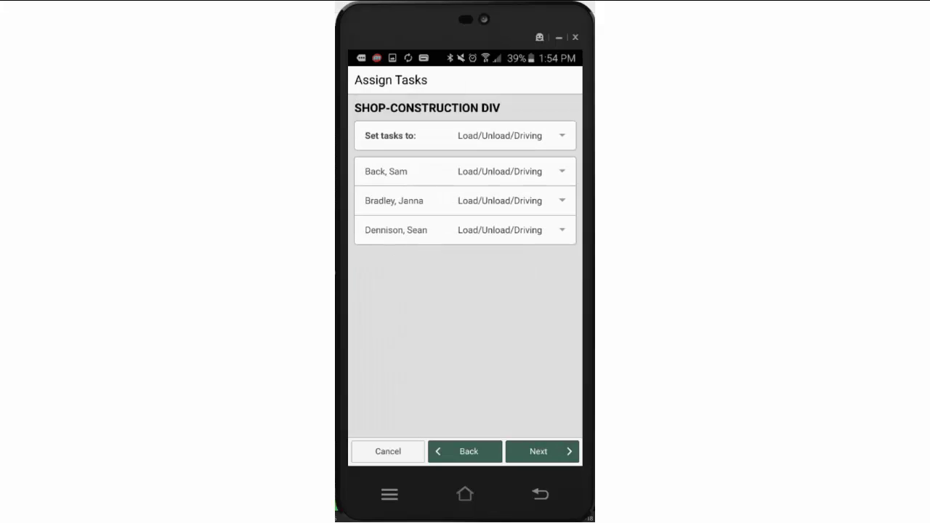
Set the task for all three employees to Load/Unload/Driving and continue to the date and time confirmation
{"action": "left_click", "coordinate": [500, 136]}
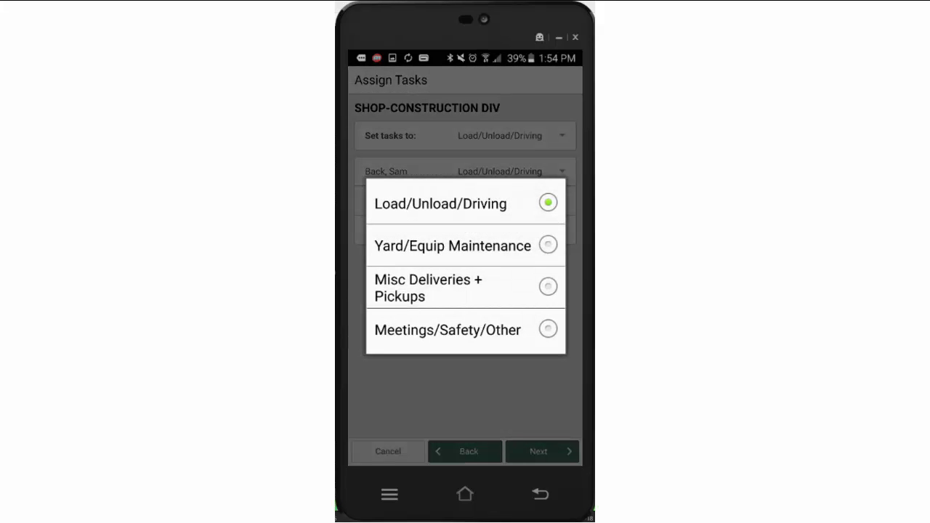
{"action": "left_click", "coordinate": [465, 203]}
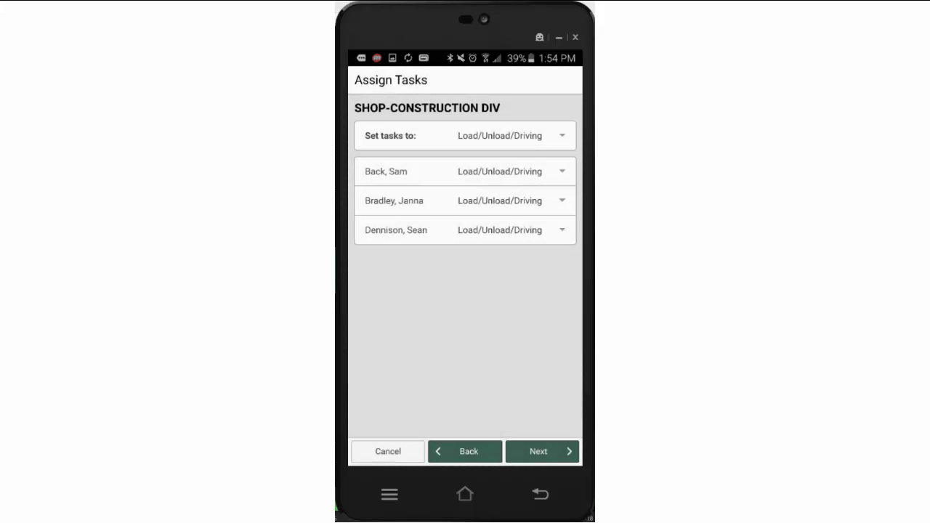
{"action": "left_click", "coordinate": [542, 451]}
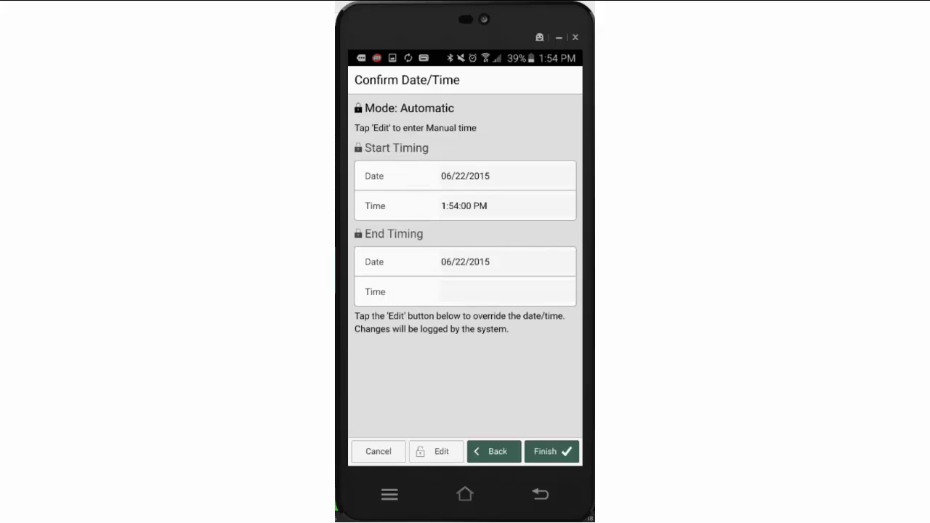
Set the clock-in's start time manually to 7:06 AM and finish the clock-in for the three employees
{"action": "left_click", "coordinate": [437, 451]}
{"action": "left_click", "coordinate": [465, 206]}
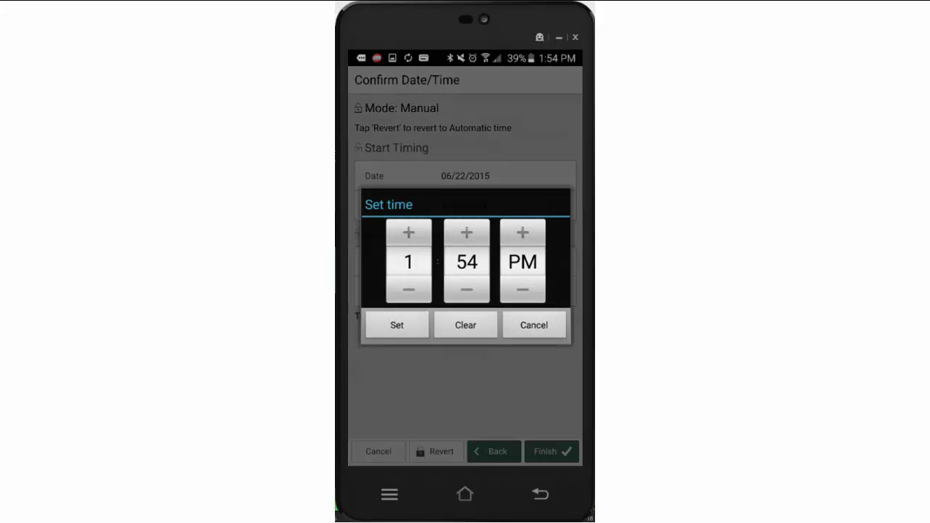
{"action": "left_click", "coordinate": [409, 289]}
{"action": "left_click", "coordinate": [409, 290]}
{"action": "left_click", "coordinate": [409, 290]}
{"action": "left_click", "coordinate": [409, 290]}
{"action": "left_click", "coordinate": [409, 289]}
{"action": "left_click", "coordinate": [408, 289]}
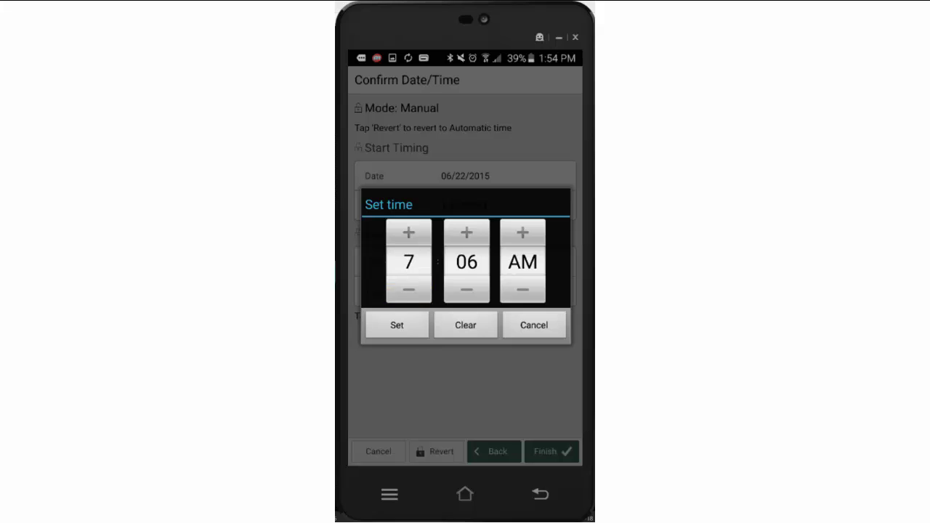
{"action": "left_click", "coordinate": [397, 324]}
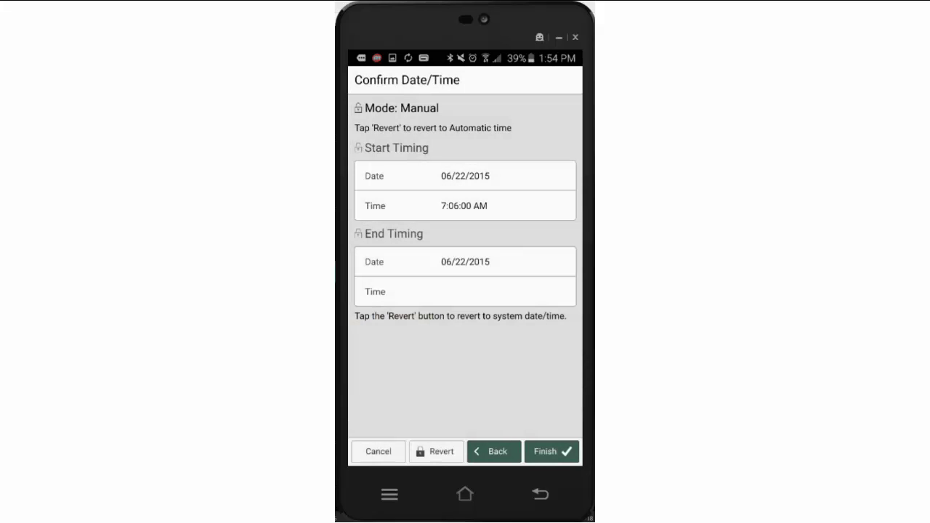
{"action": "left_click", "coordinate": [551, 451]}
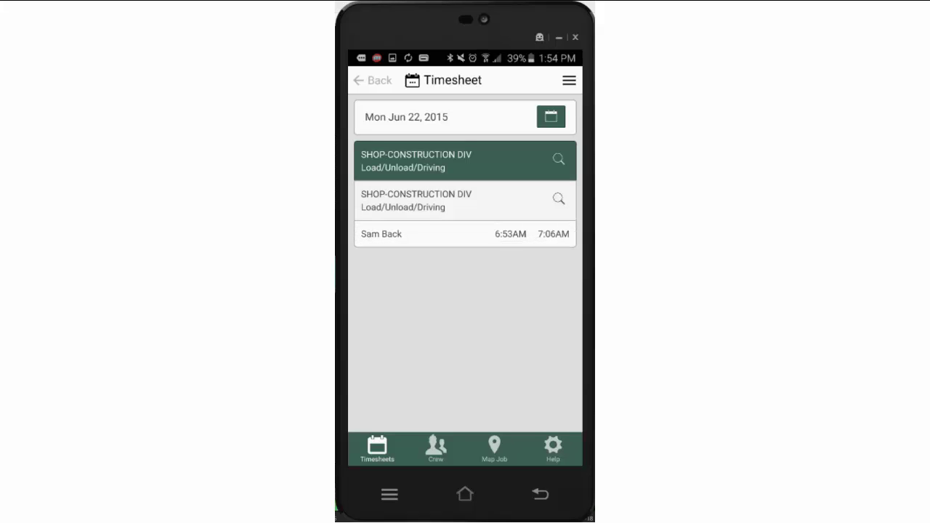
Expand the active SHOP-CONSTRUCTION DIV entry on the timesheet and start a new job clock-in
{"action": "left_click", "coordinate": [454, 160]}
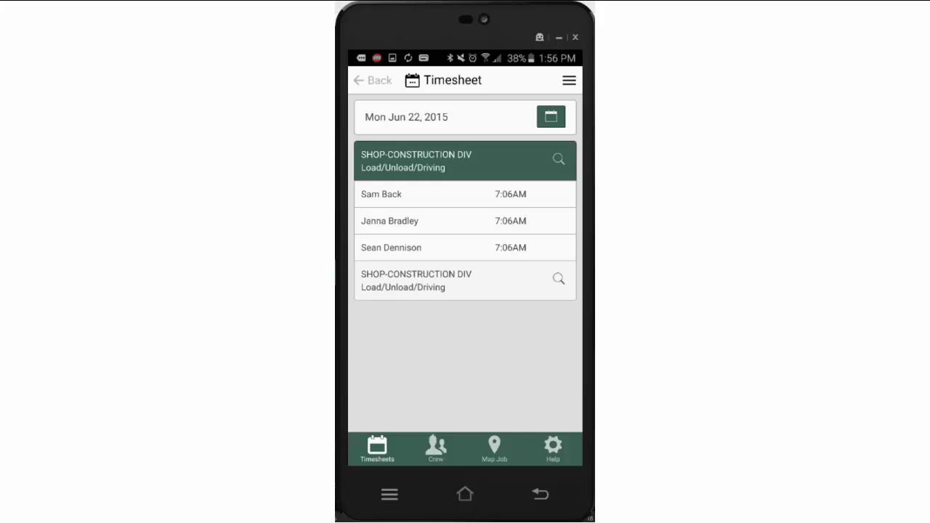
{"action": "left_click", "coordinate": [569, 81]}
{"action": "left_click", "coordinate": [467, 112]}
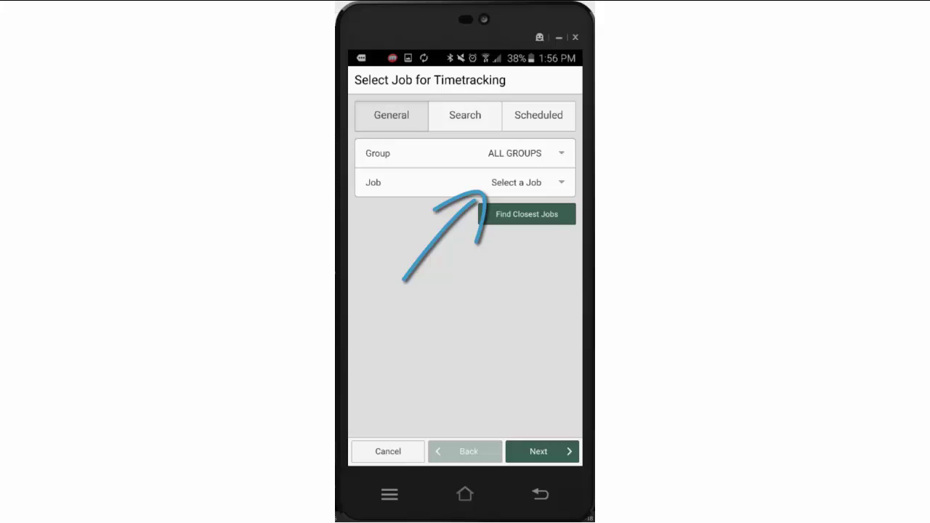
Select Blackford Front Yard as the job from all groups
{"action": "left_click", "coordinate": [517, 182]}
{"action": "scroll", "coordinate": [466, 266], "scroll_direction": "down", "scroll_amount": 3}
{"action": "scroll", "coordinate": [465, 269], "scroll_direction": "down", "scroll_amount": 10}
{"action": "left_click", "coordinate": [466, 256]}
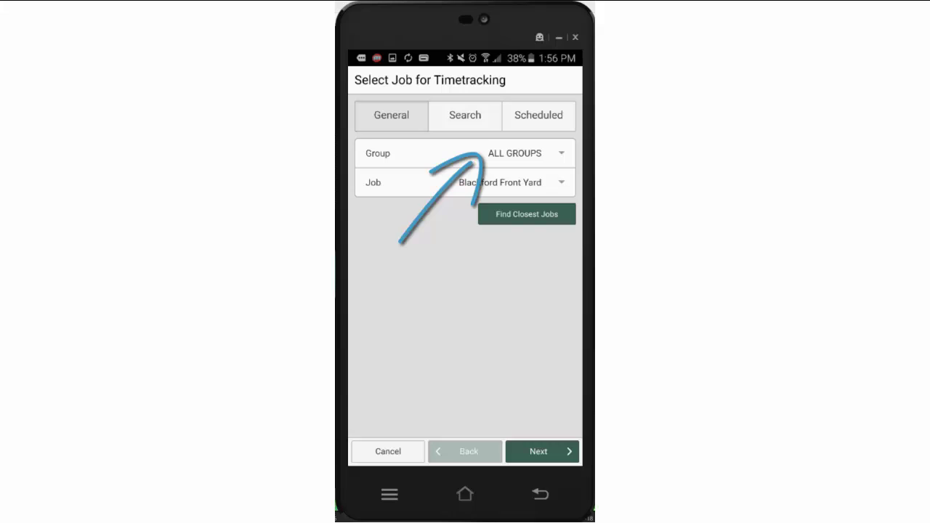
Filter the jobs by the Snow-N01 group and look through that group's job list without choosing one
{"action": "left_click", "coordinate": [515, 153]}
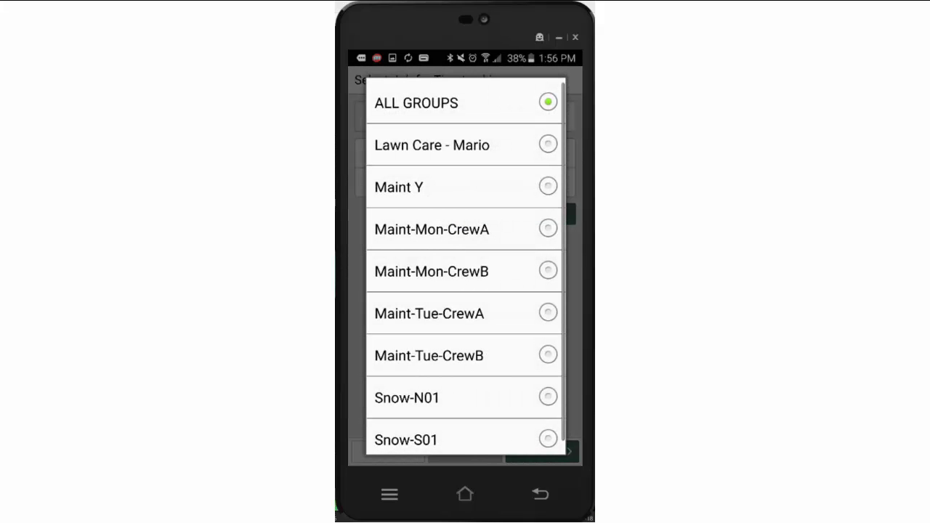
{"action": "left_click", "coordinate": [466, 398]}
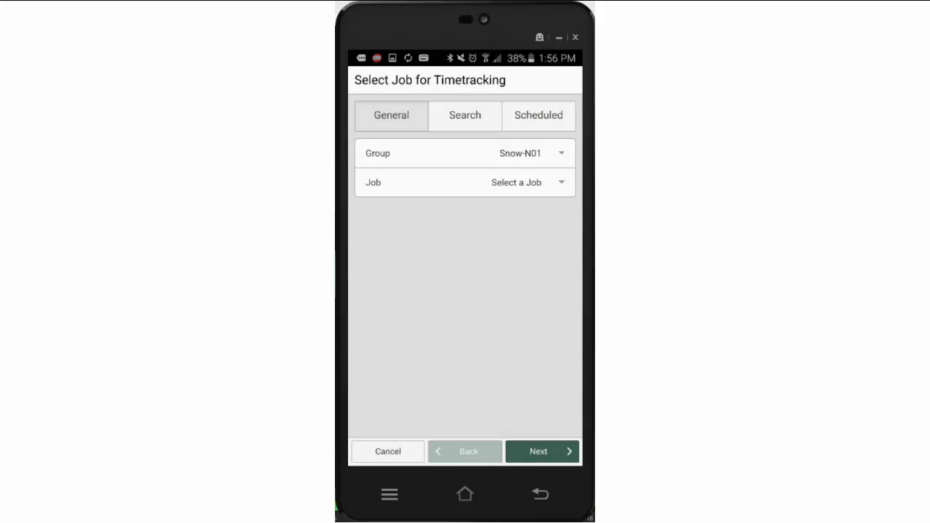
{"action": "left_click", "coordinate": [515, 182]}
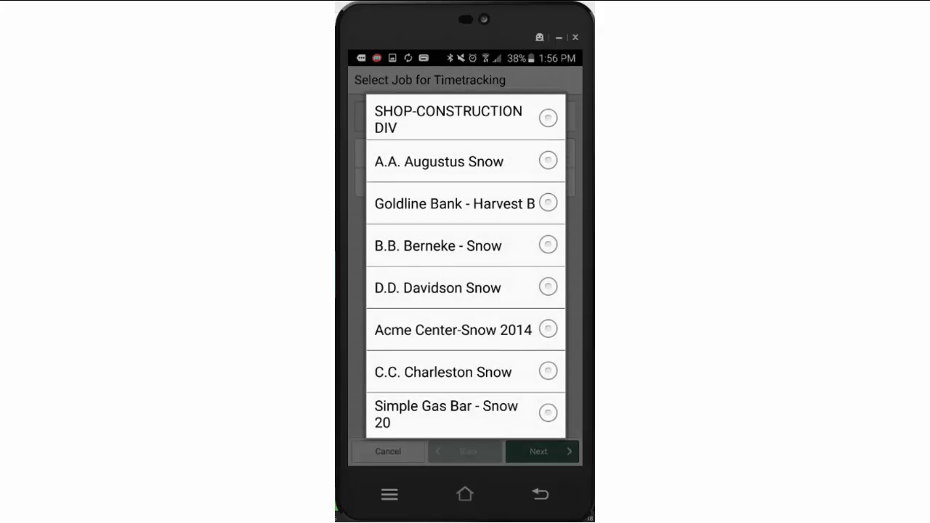
{"action": "key", "text": "Escape"}
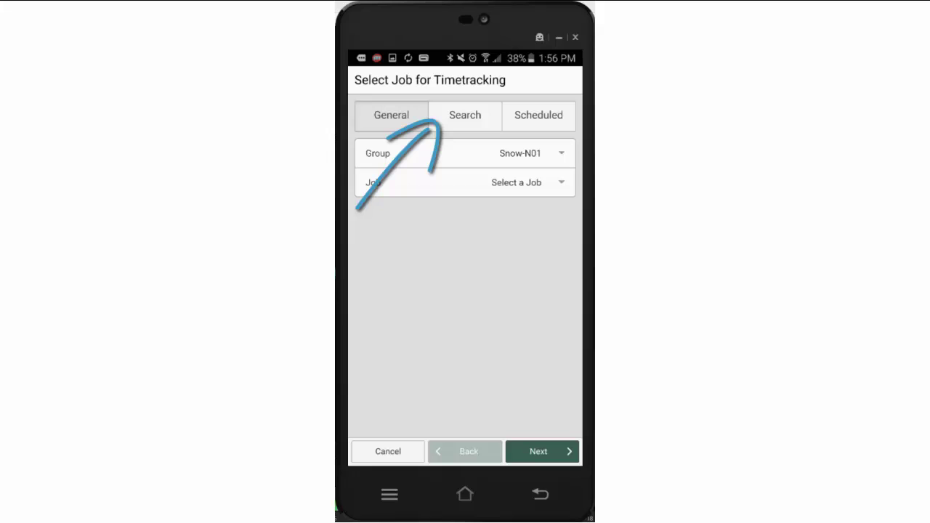
Search the job list for "cvi"
{"action": "left_click", "coordinate": [465, 116]}
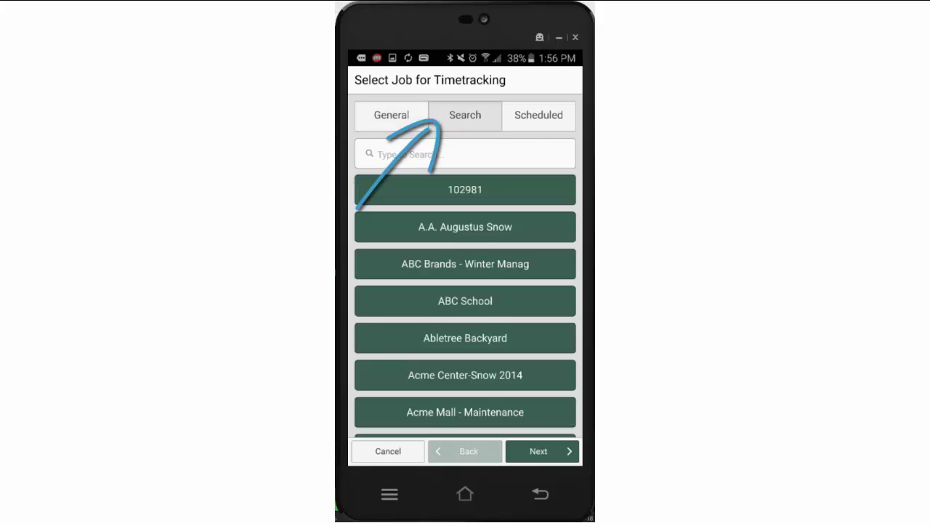
{"action": "left_click", "coordinate": [465, 154]}
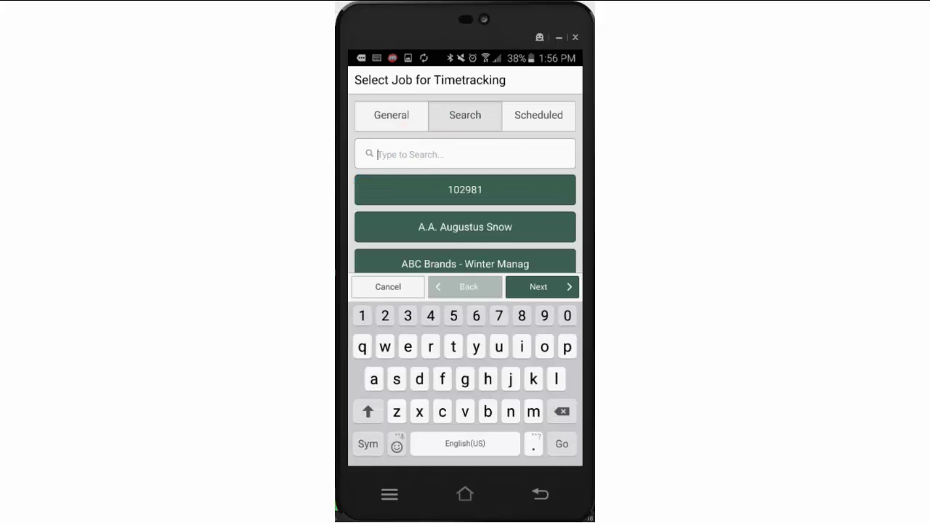
{"action": "type", "text": "cvi"}
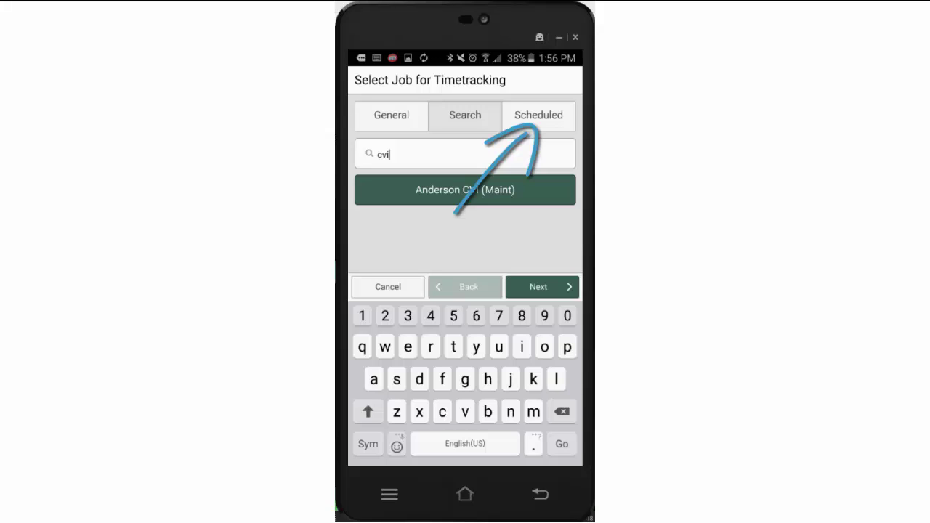
Choose the scheduled job Anderson CVI (Maint) for crew LawnA and continue to the employee selection
{"action": "left_click", "coordinate": [539, 116]}
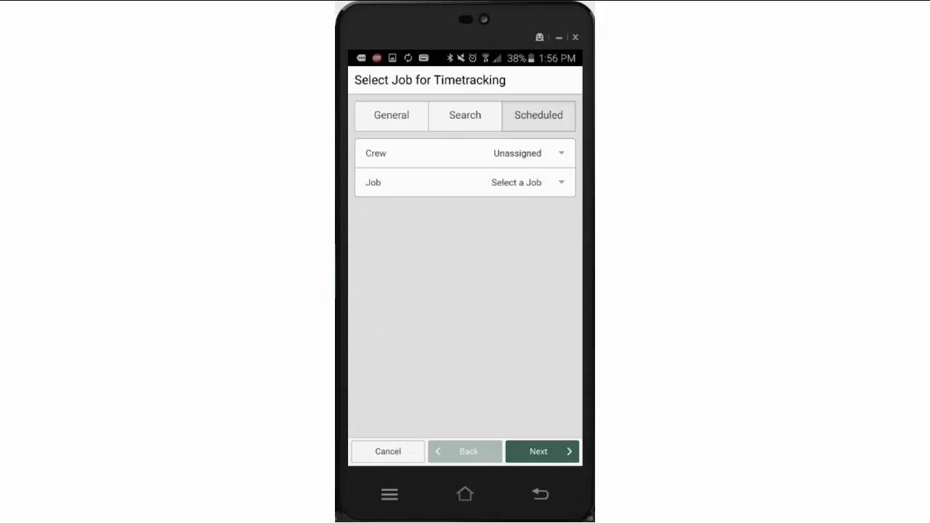
{"action": "left_click", "coordinate": [517, 154]}
{"action": "left_click", "coordinate": [465, 266]}
{"action": "left_click", "coordinate": [517, 182]}
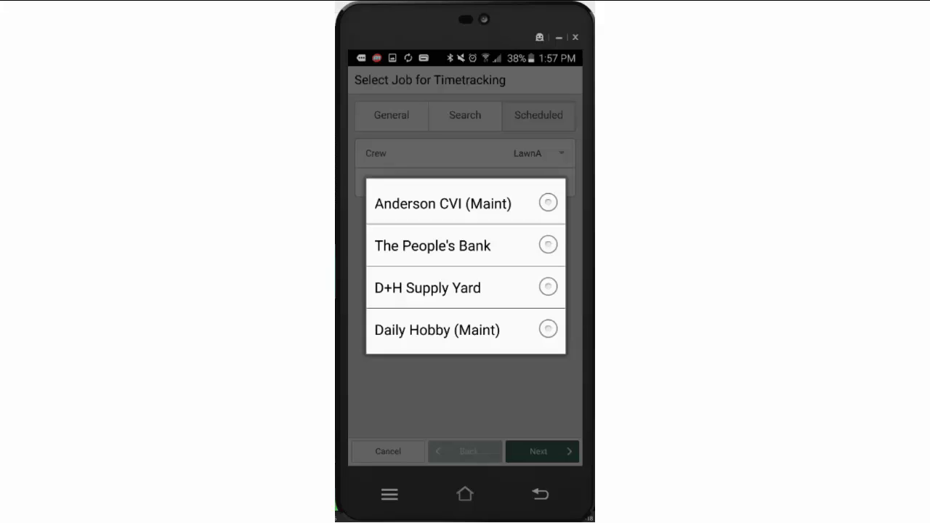
{"action": "left_click", "coordinate": [443, 203]}
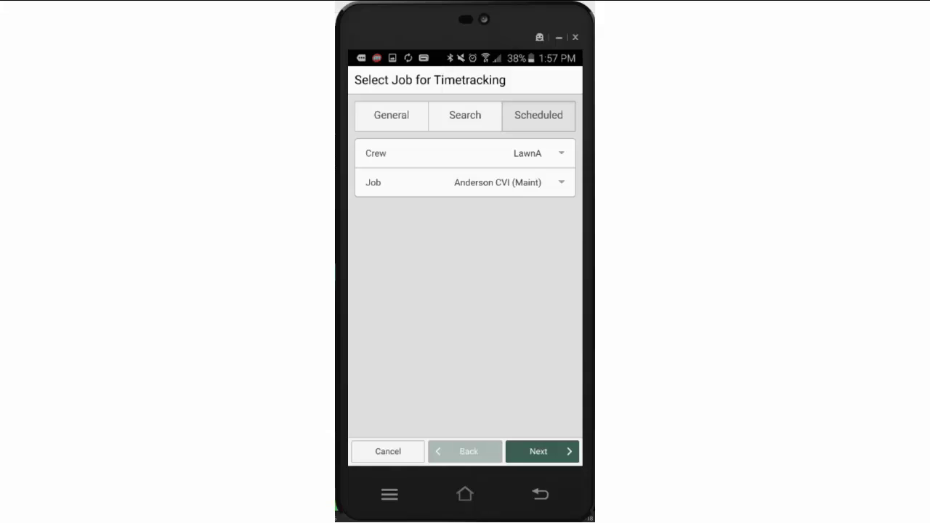
{"action": "left_click", "coordinate": [539, 451]}
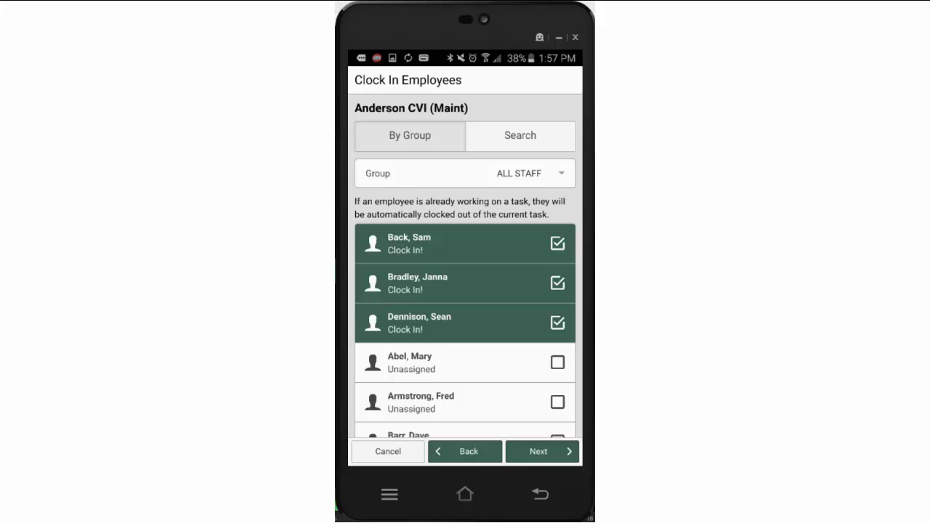
Keep the three preselected employees, assign Mowing to all but Pruning to the third, and continue to the date and time confirmation
{"action": "left_click", "coordinate": [542, 451]}
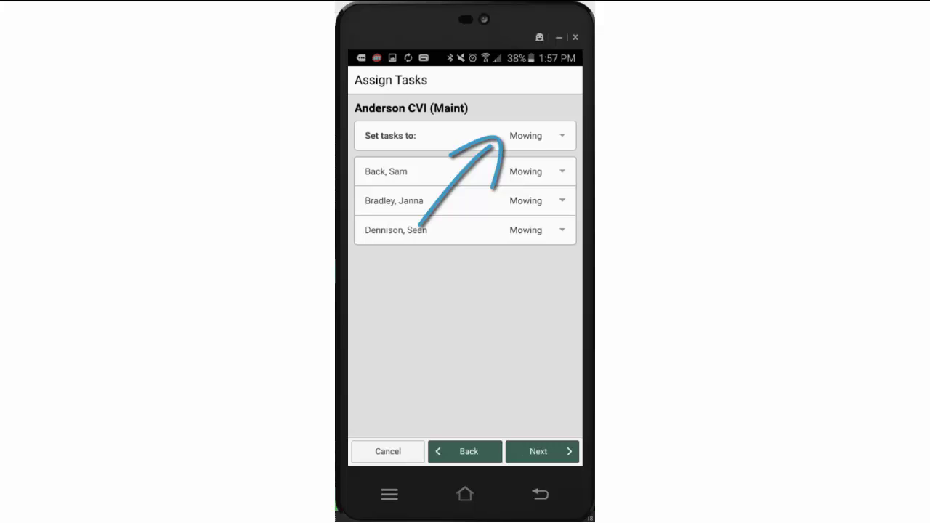
{"action": "left_click", "coordinate": [537, 136]}
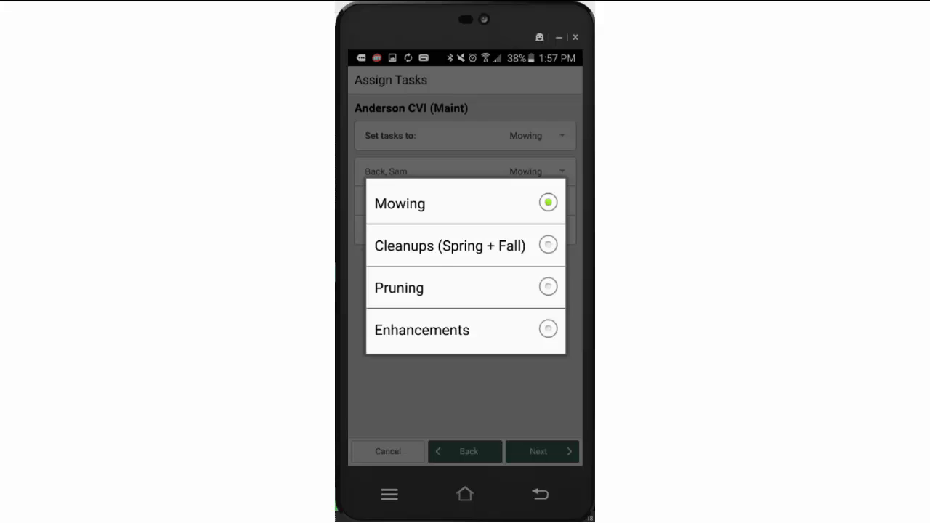
{"action": "left_click", "coordinate": [466, 204]}
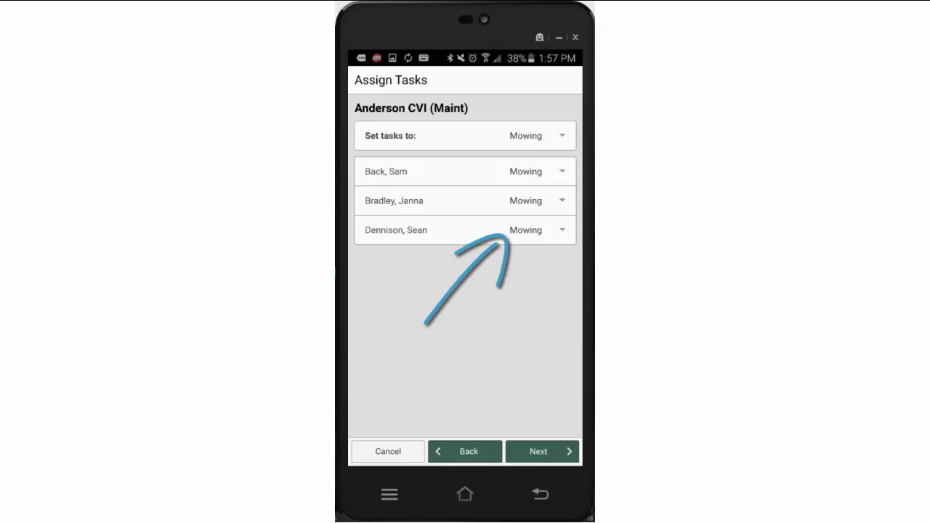
{"action": "left_click", "coordinate": [537, 230]}
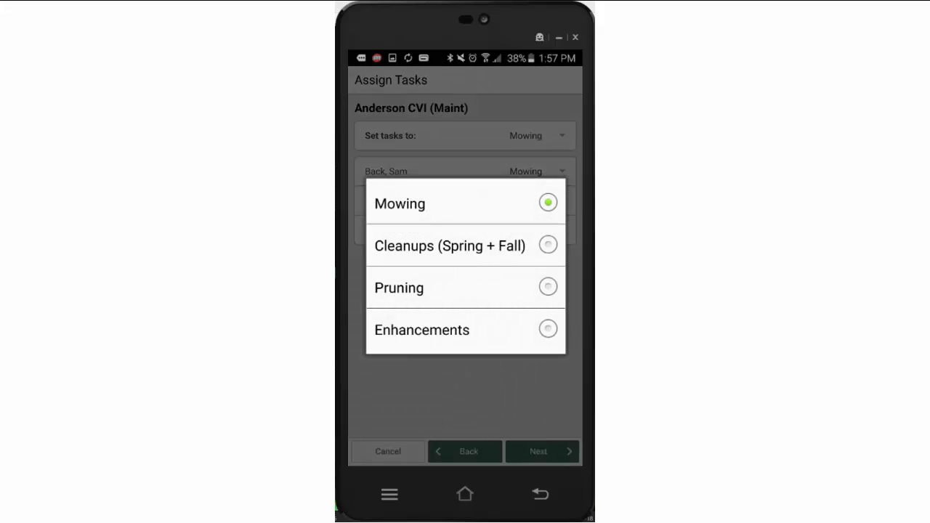
{"action": "left_click", "coordinate": [465, 288]}
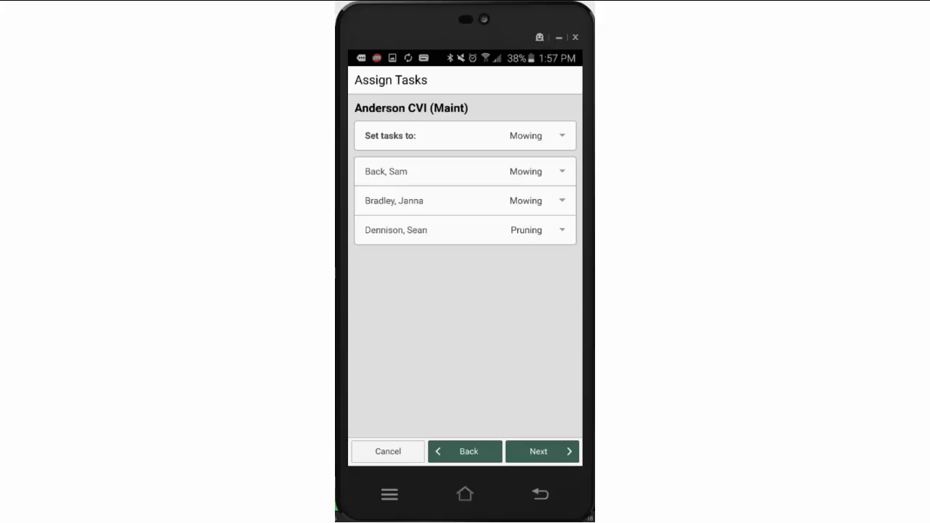
{"action": "left_click", "coordinate": [542, 451]}
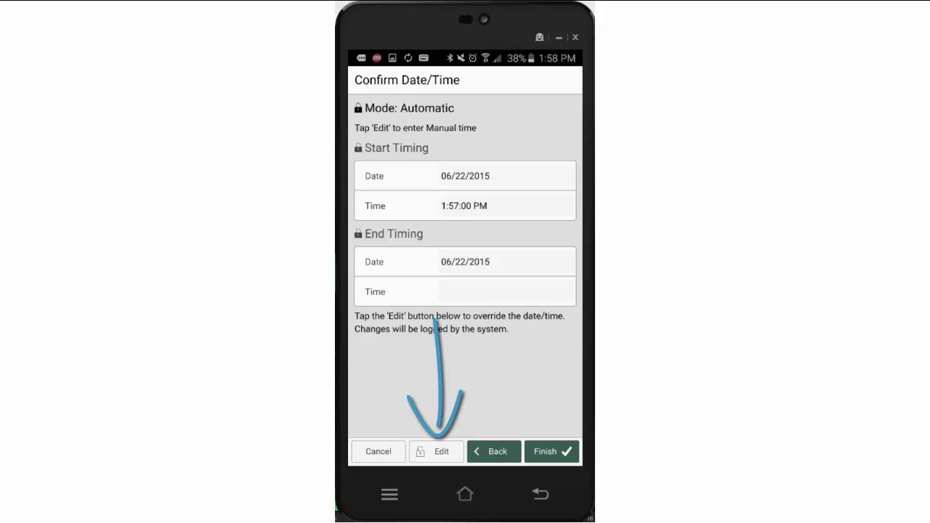
Set the Anderson CVI (Maint) clock-in's start time manually to 8:01 AM and finish the clock-in
{"action": "left_click", "coordinate": [436, 451]}
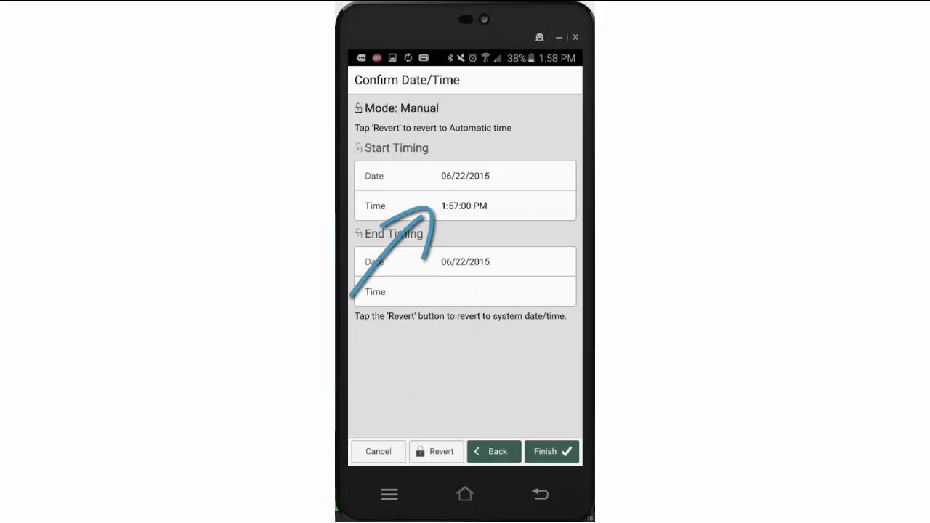
{"action": "left_click", "coordinate": [465, 206]}
{"action": "left_click", "coordinate": [409, 289]}
{"action": "left_click", "coordinate": [409, 289]}
{"action": "left_click", "coordinate": [409, 289]}
{"action": "left_click", "coordinate": [409, 289]}
{"action": "key", "text": "Down"}
{"action": "left_click", "coordinate": [466, 232]}
{"action": "left_click", "coordinate": [467, 233]}
{"action": "left_click", "coordinate": [466, 233]}
{"action": "left_click", "coordinate": [466, 233]}
{"action": "left_click", "coordinate": [523, 232]}
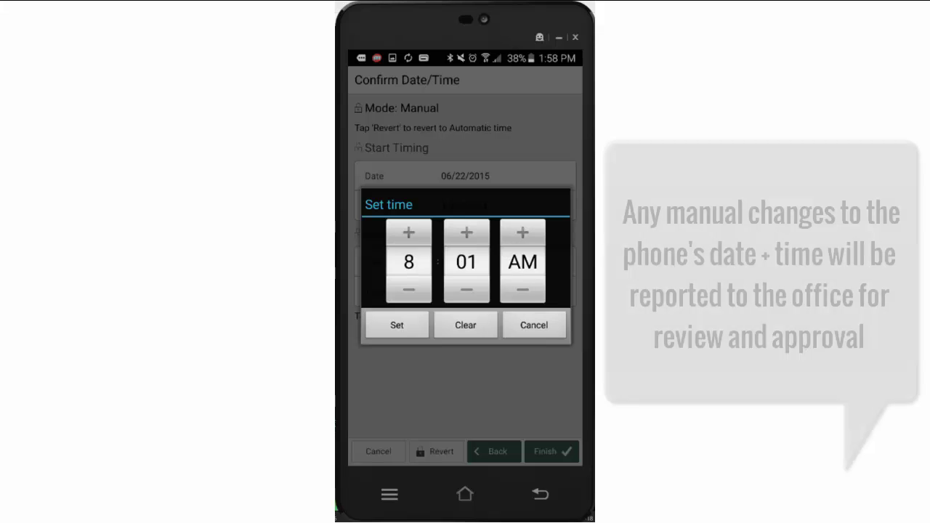
{"action": "left_click", "coordinate": [397, 325]}
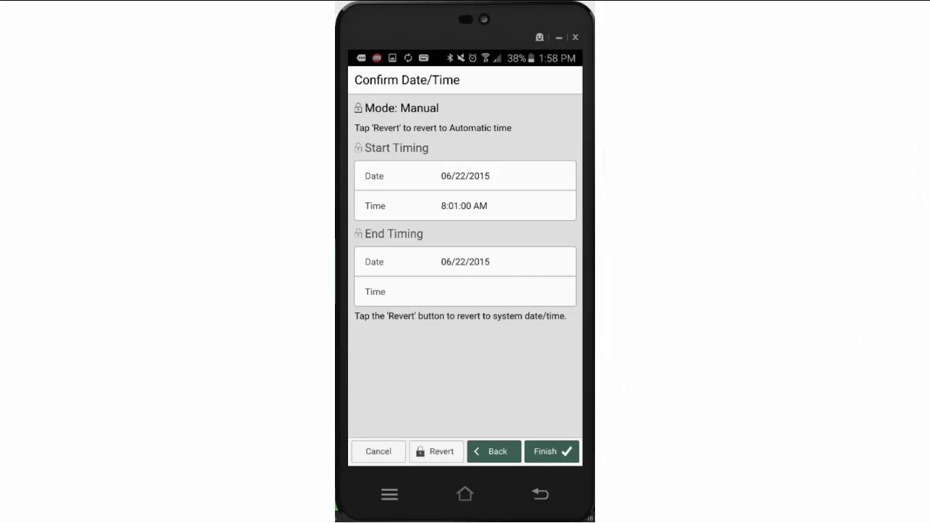
{"action": "left_click", "coordinate": [552, 452]}
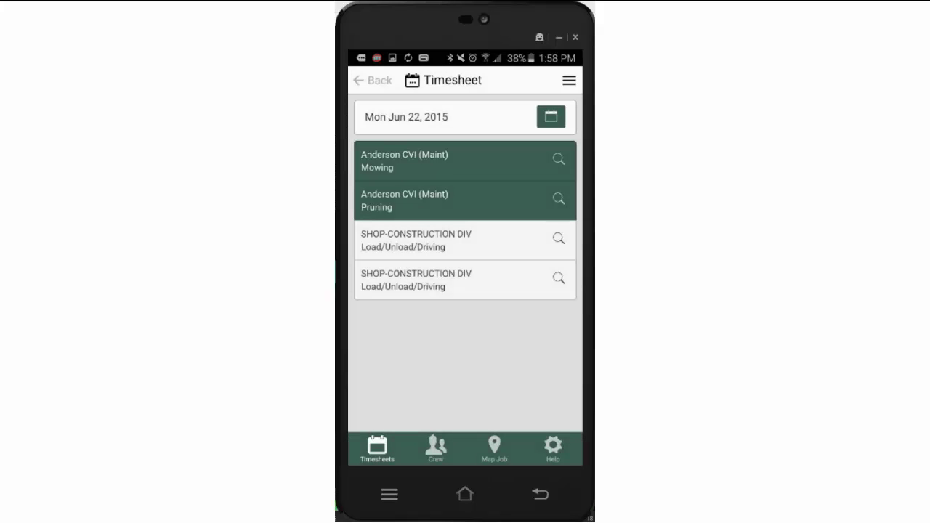
Check the employees' clocked times under the latest SHOP-CONSTRUCTION DIV entry and the Anderson CVI (Maint) Pruning and Mowing entries
{"action": "left_click", "coordinate": [465, 241]}
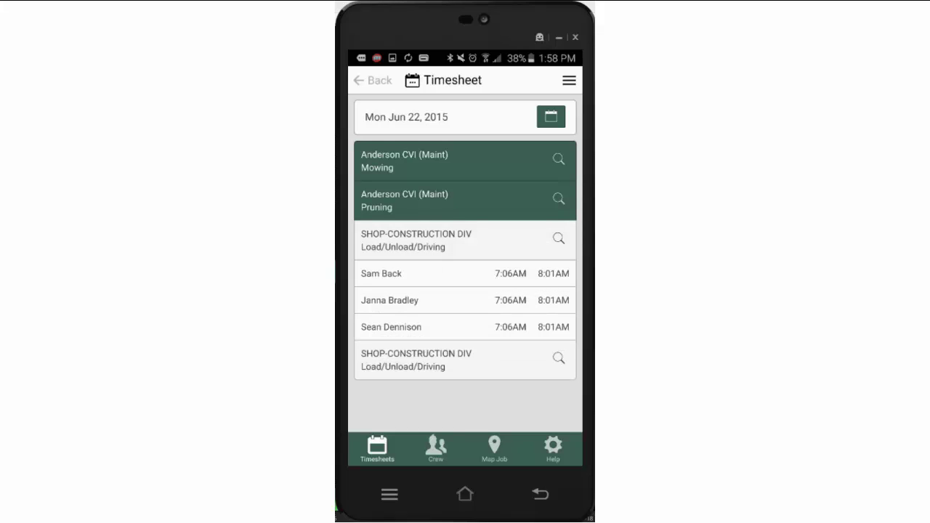
{"action": "left_click", "coordinate": [465, 201]}
{"action": "left_click", "coordinate": [465, 161]}
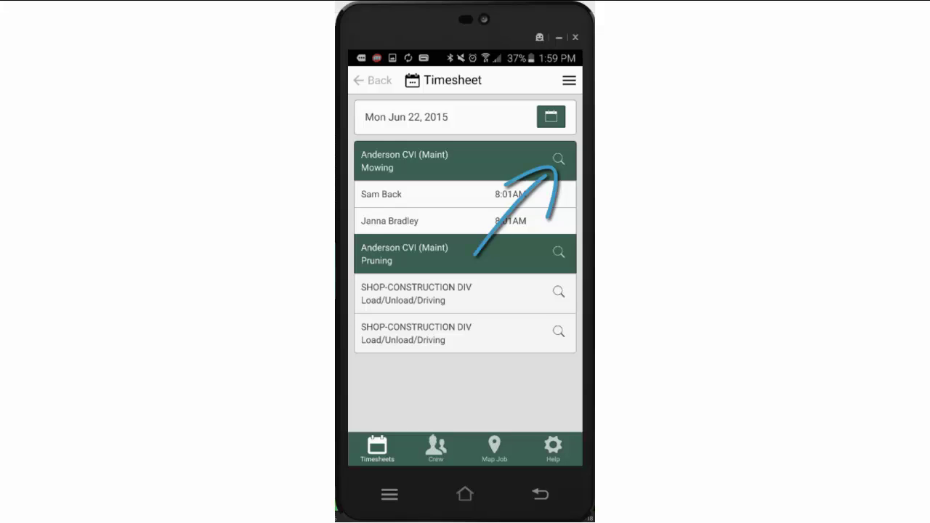
Review the Anderson CVI (Maint) Mowing task's progress, hours and notes, and return to the timesheet
{"action": "left_click", "coordinate": [558, 160]}
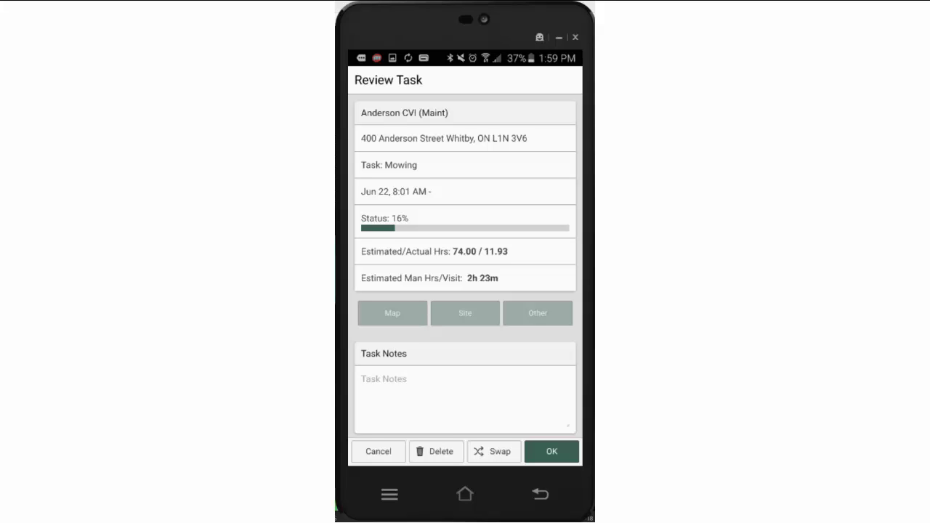
{"action": "scroll", "coordinate": [465, 261], "scroll_direction": "down", "scroll_amount": 2}
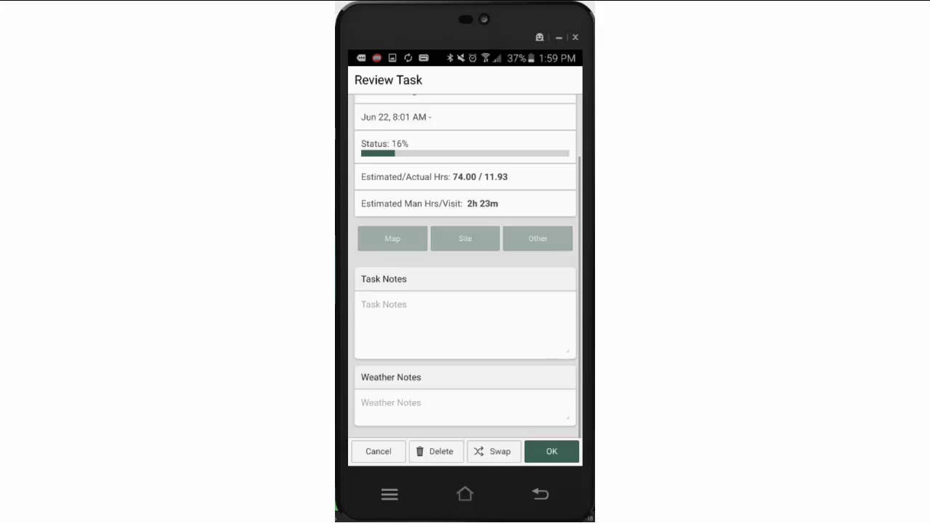
{"action": "left_click", "coordinate": [552, 452]}
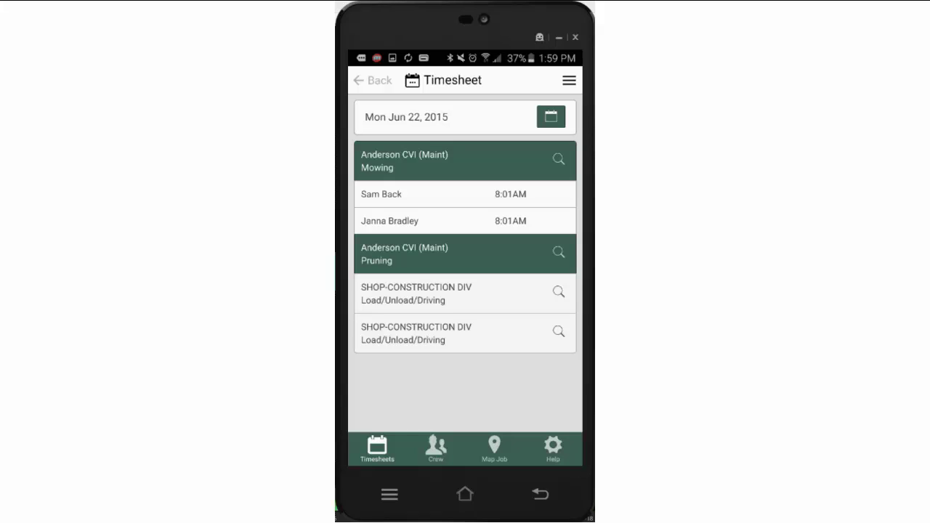
Clock the three preselected employees in to LawnA's scheduled job The People's Bank with the Mowing task, using the automatic start time
{"action": "left_click", "coordinate": [569, 81]}
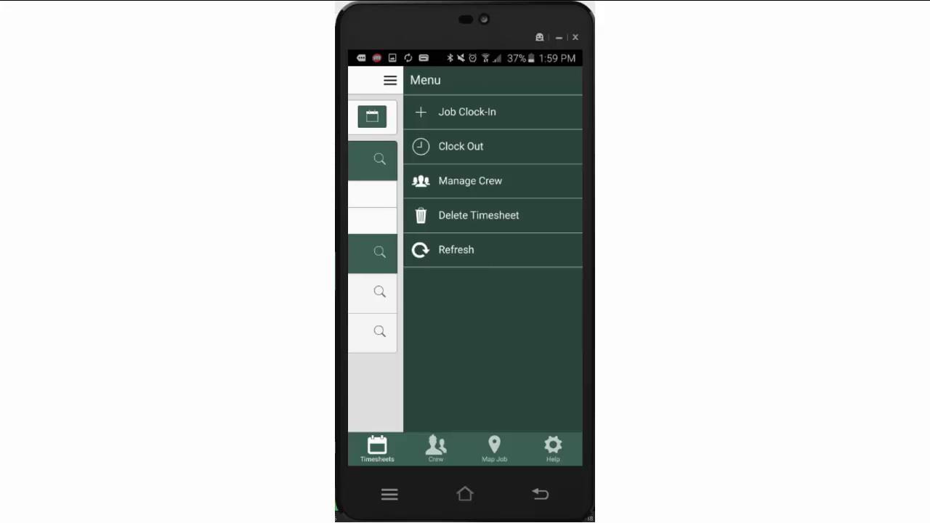
{"action": "left_click", "coordinate": [468, 111]}
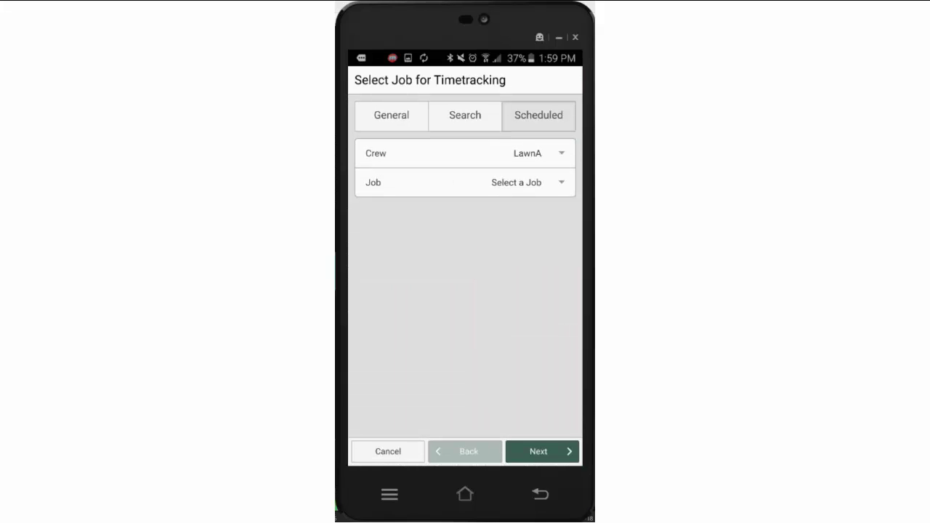
{"action": "left_click", "coordinate": [516, 182]}
{"action": "left_click", "coordinate": [443, 245]}
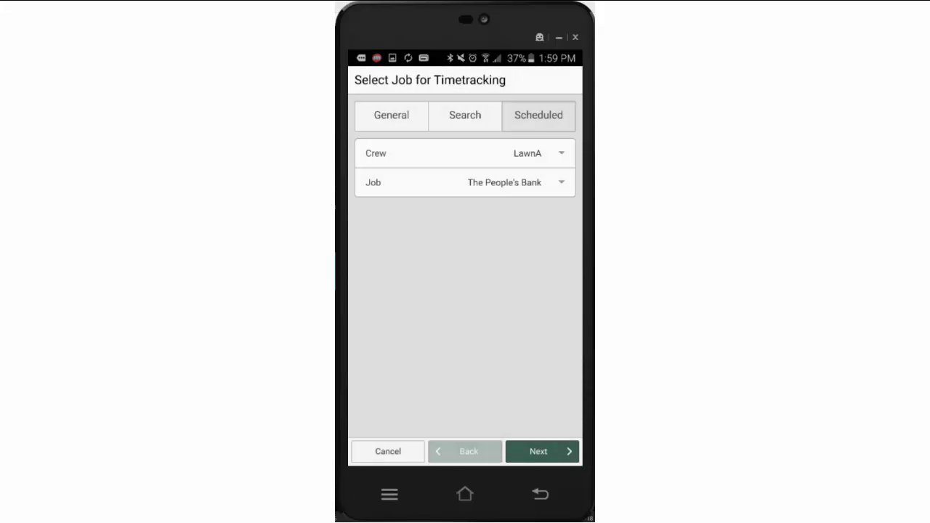
{"action": "left_click", "coordinate": [539, 452]}
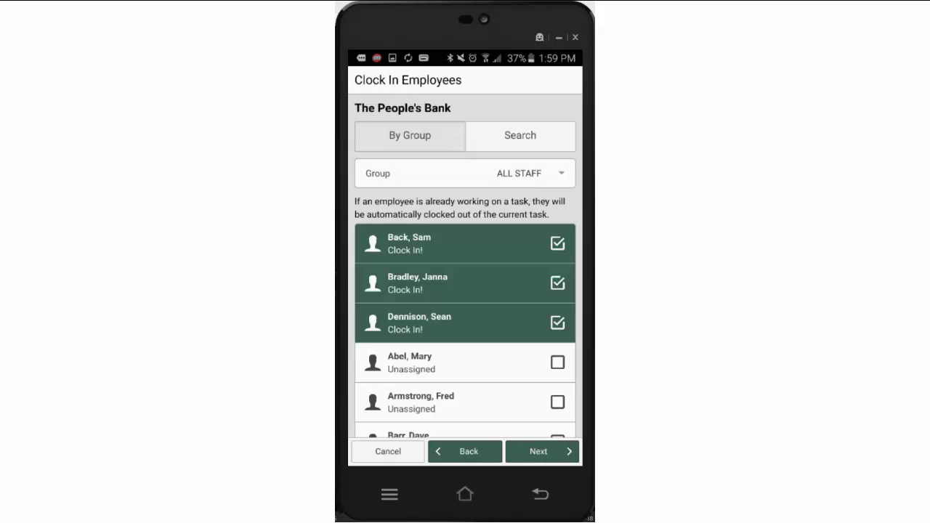
{"action": "left_click", "coordinate": [538, 451]}
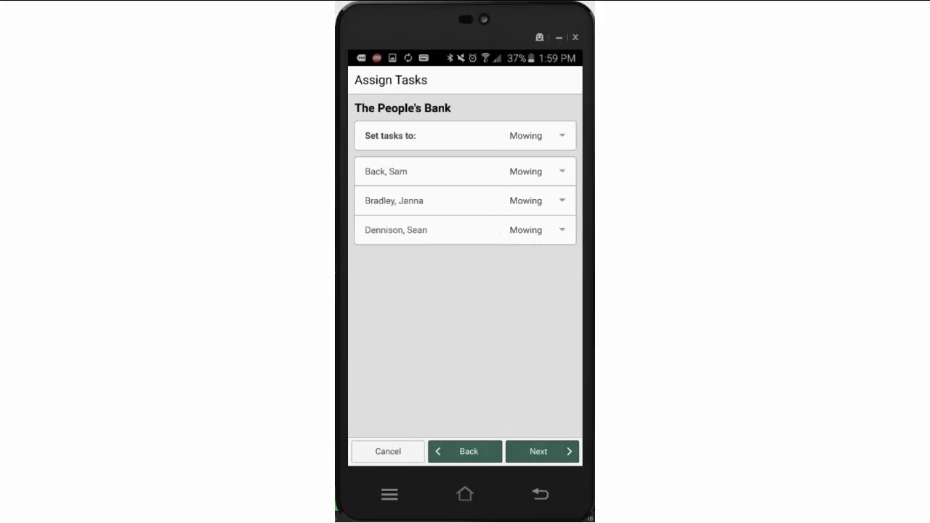
{"action": "left_click", "coordinate": [539, 451]}
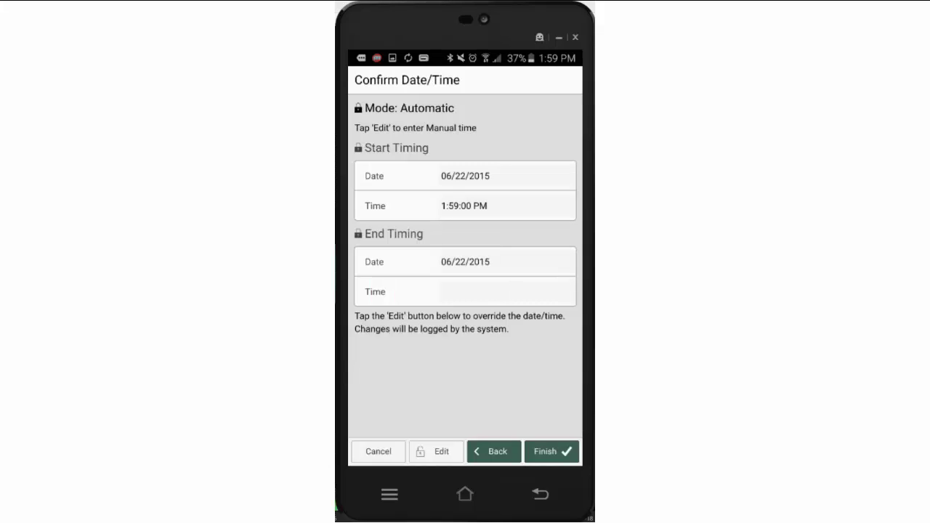
{"action": "left_click", "coordinate": [551, 451]}
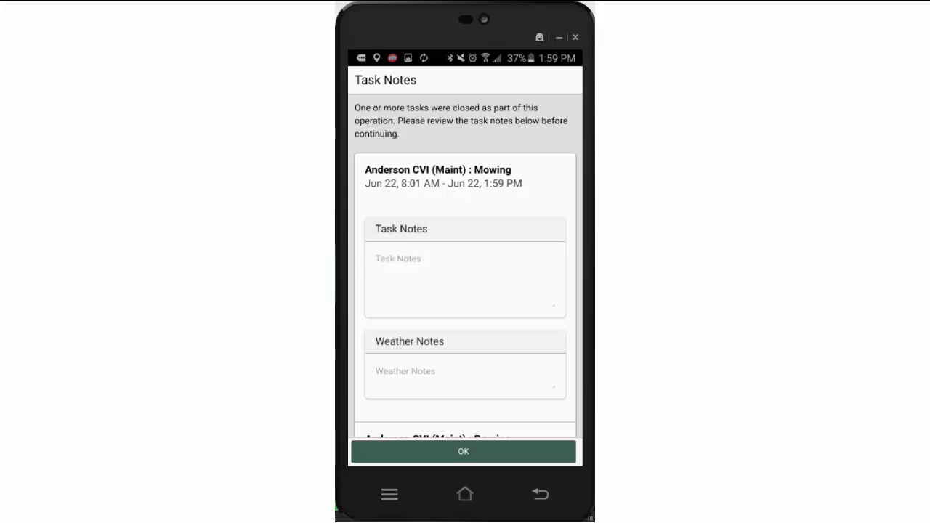
Enter the task note "Ok" for the closed Anderson CVI (Maint) Mowing task and accept the task notes
{"action": "scroll", "coordinate": [465, 266], "scroll_direction": "down", "scroll_amount": 2}
{"action": "scroll", "coordinate": [465, 266], "scroll_direction": "up", "scroll_amount": 1}
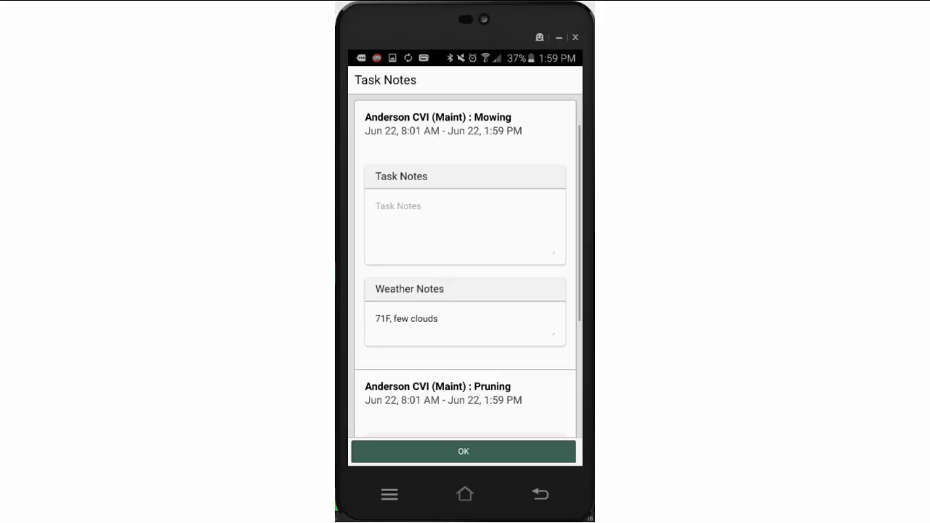
{"action": "left_click", "coordinate": [465, 226]}
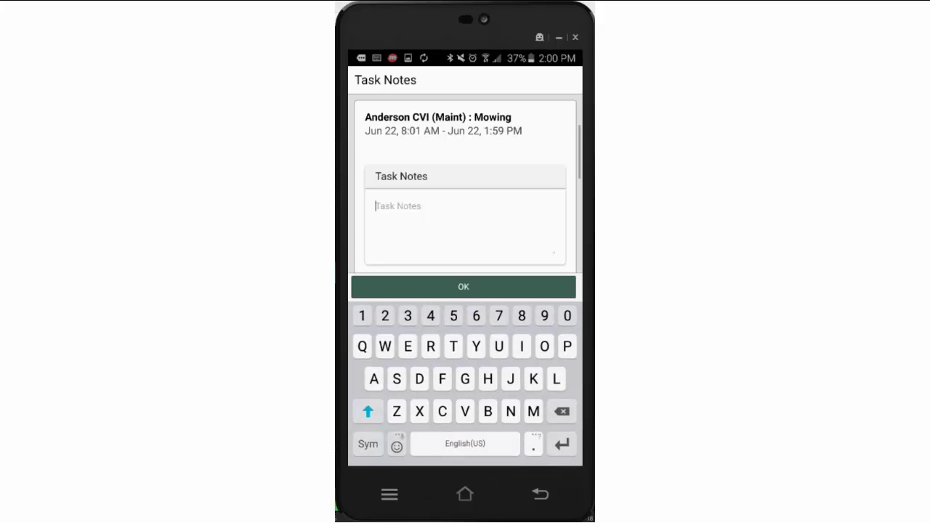
{"action": "type", "text": "Ok"}
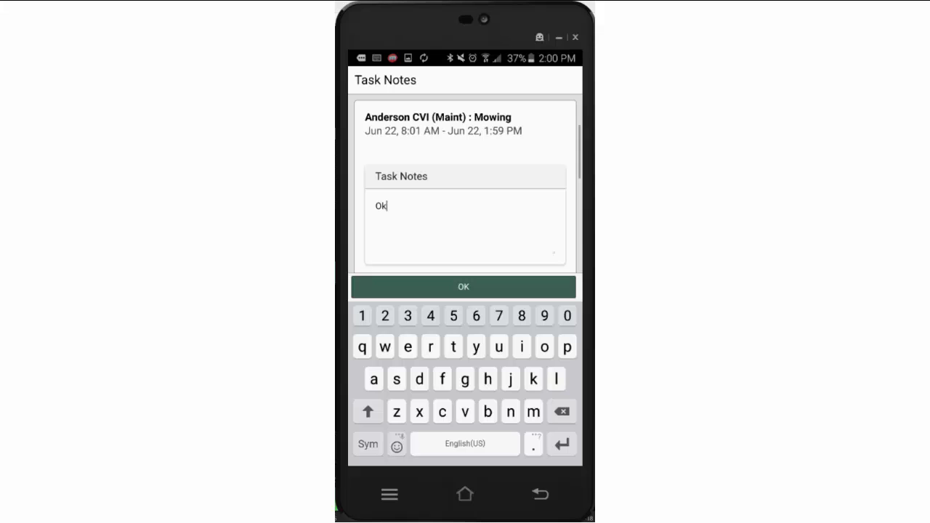
{"action": "scroll", "coordinate": [465, 183], "scroll_direction": "down", "scroll_amount": 1}
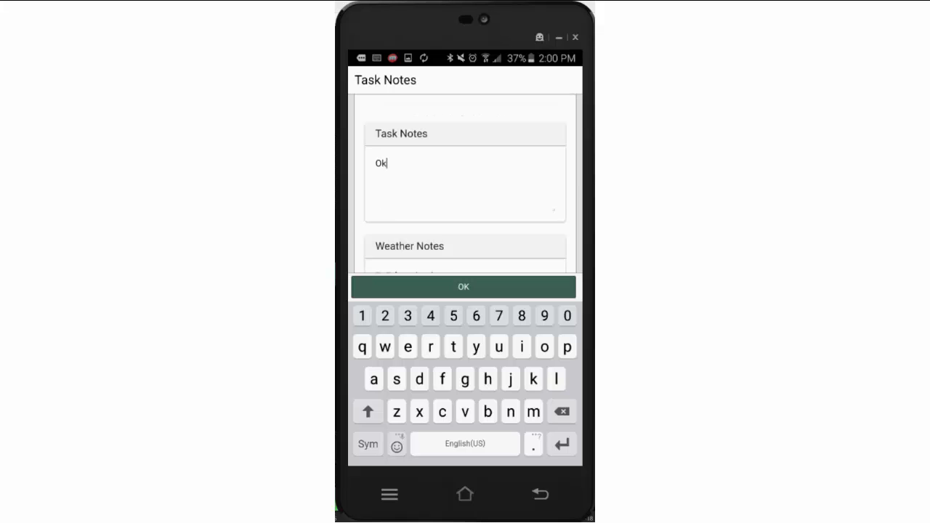
{"action": "left_click", "coordinate": [464, 287]}
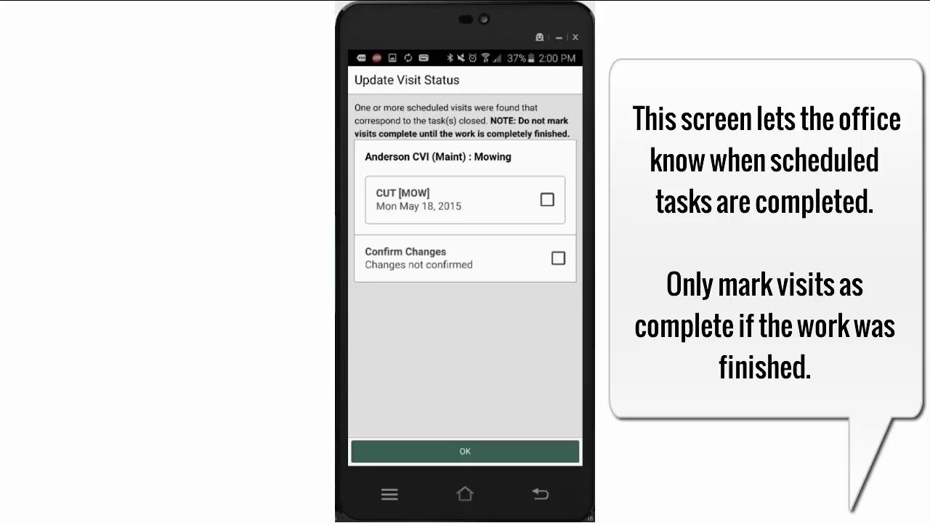
Mark the Anderson CVI (Maint) CUT [MOW] visit of May 18, 2015 as complete, confirm the changes and return to the timesheet
{"action": "left_click", "coordinate": [547, 200]}
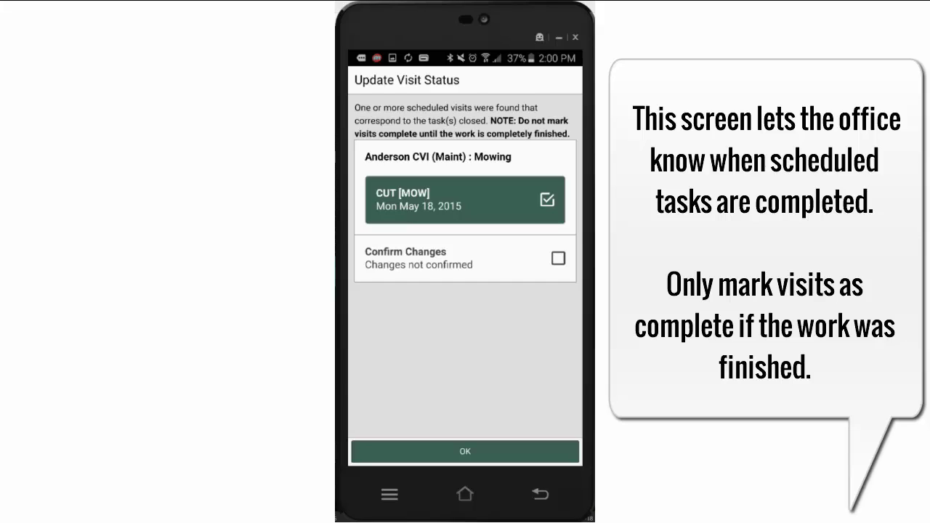
{"action": "left_click", "coordinate": [465, 200]}
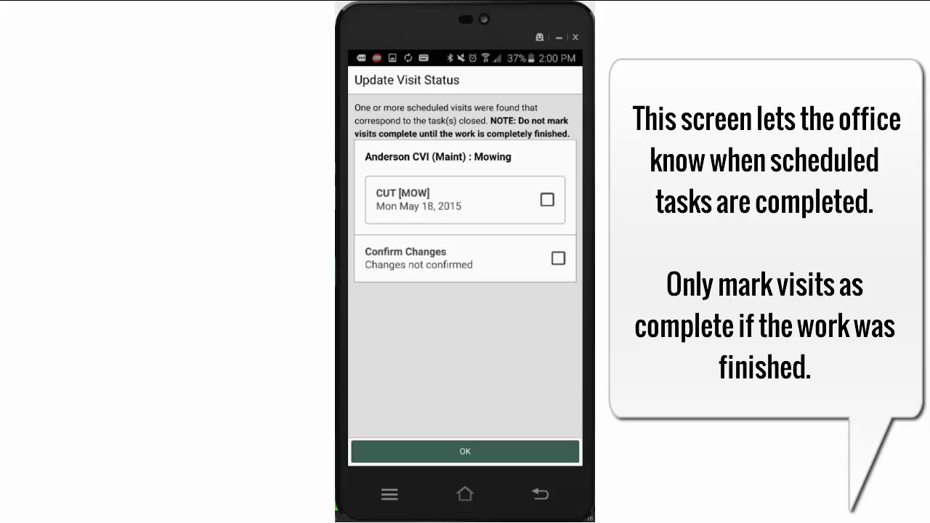
{"action": "left_click", "coordinate": [547, 200]}
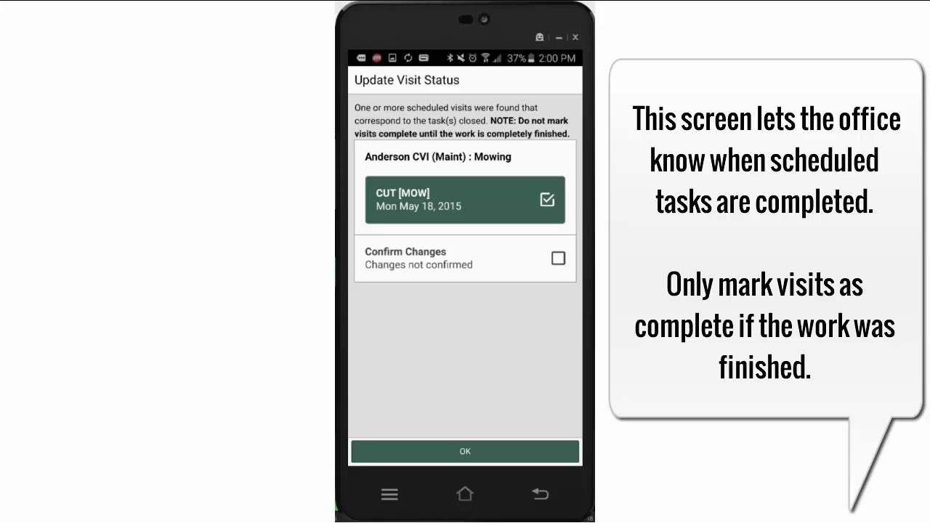
{"action": "left_click", "coordinate": [465, 258]}
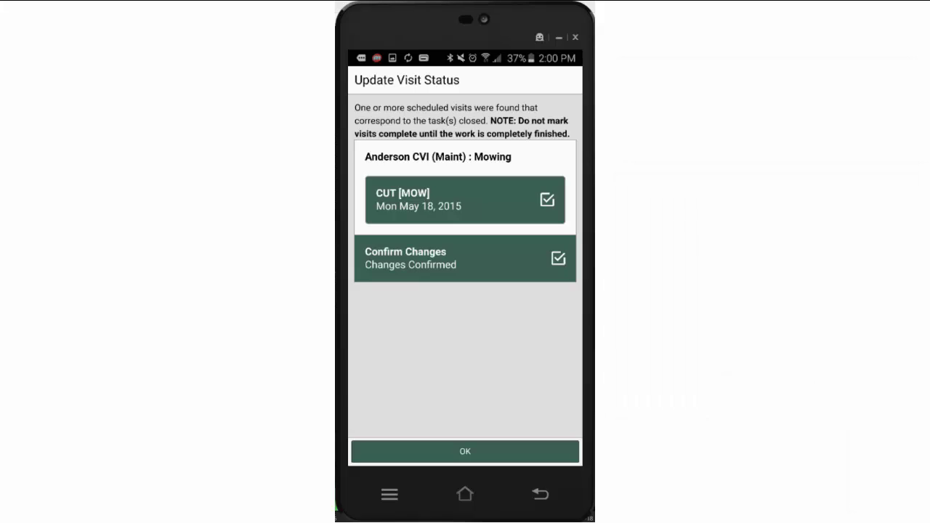
{"action": "left_click", "coordinate": [465, 451]}
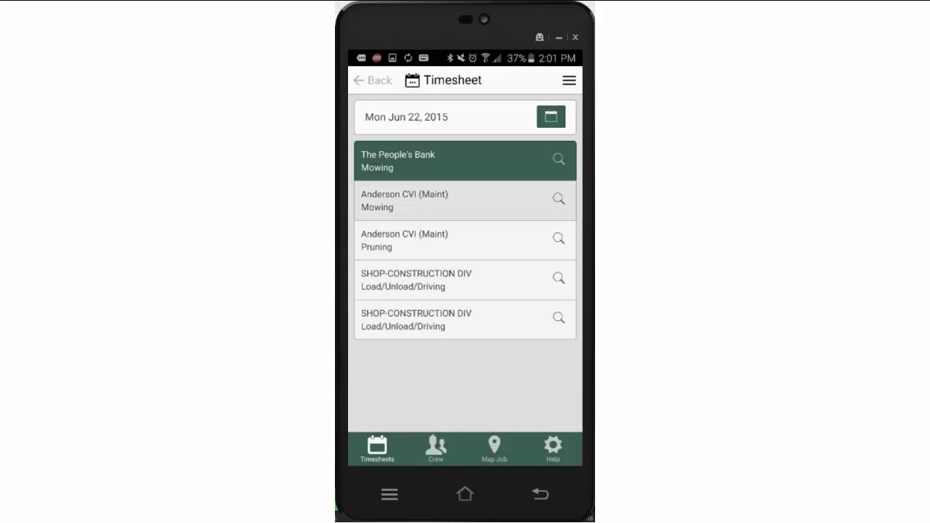
Check the employees' clock-in times under The People's Bank Mowing entry on the timesheet
{"action": "left_click", "coordinate": [465, 201]}
{"action": "left_click", "coordinate": [466, 161]}
{"action": "left_click", "coordinate": [407, 161]}
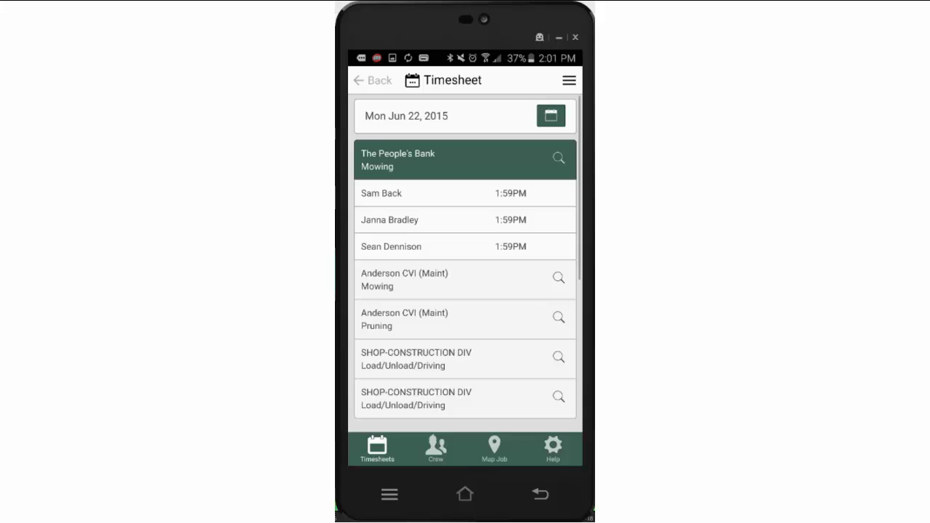
Clock out all three employees from The People's Bank using the automatic date and time
{"action": "left_click", "coordinate": [569, 80]}
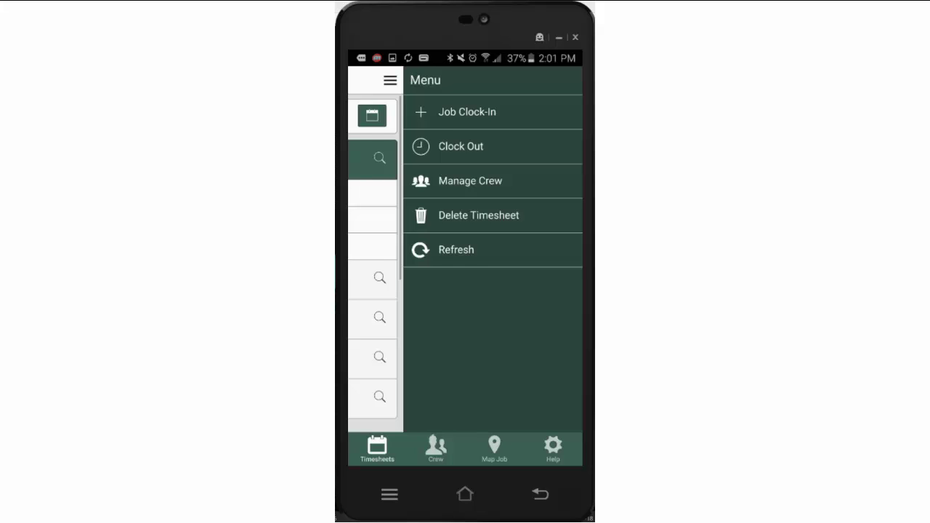
{"action": "left_click", "coordinate": [390, 81]}
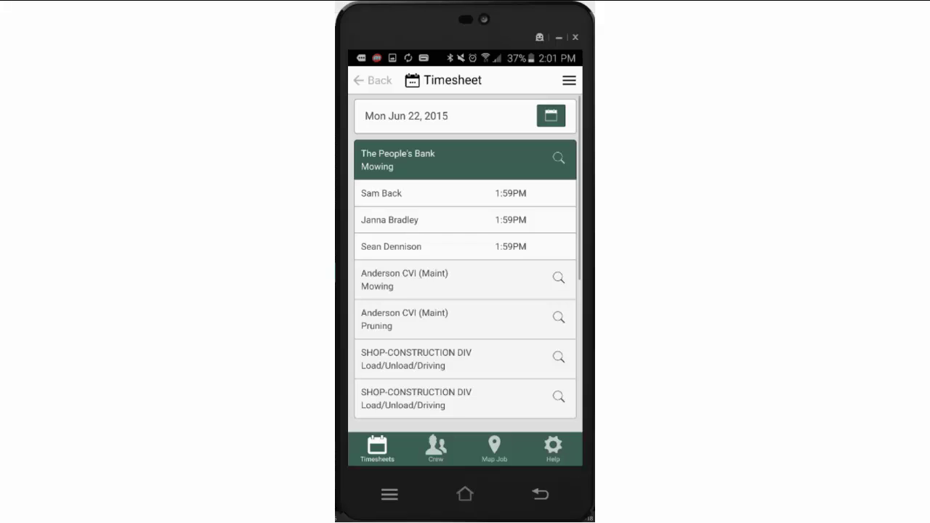
{"action": "left_click", "coordinate": [569, 80]}
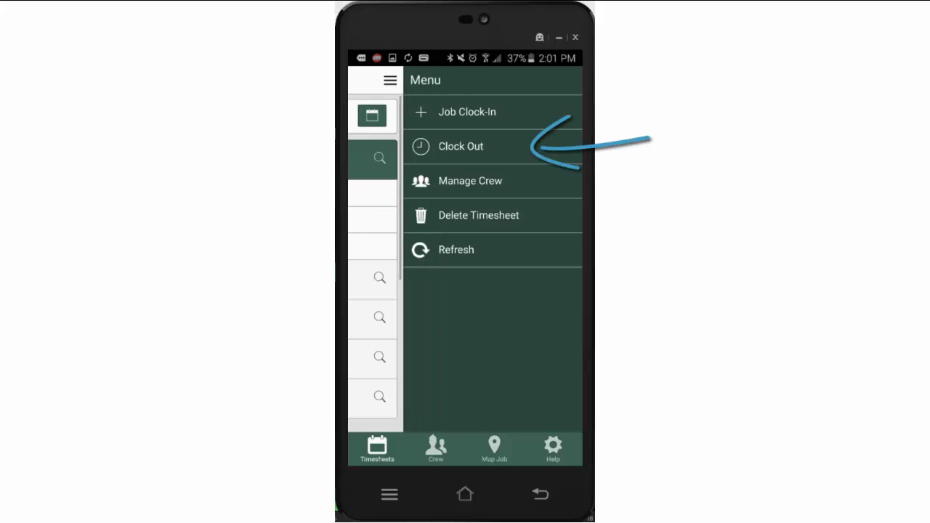
{"action": "left_click", "coordinate": [460, 146]}
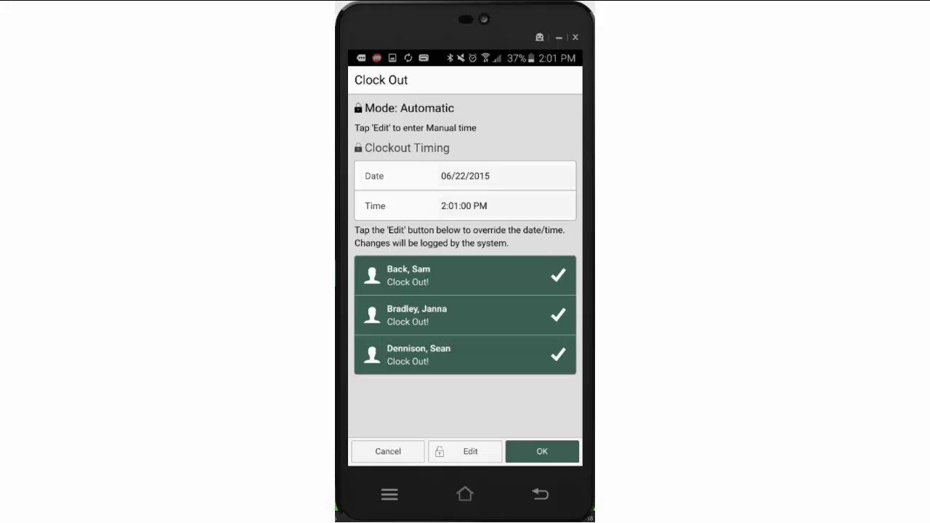
{"action": "left_click", "coordinate": [465, 275]}
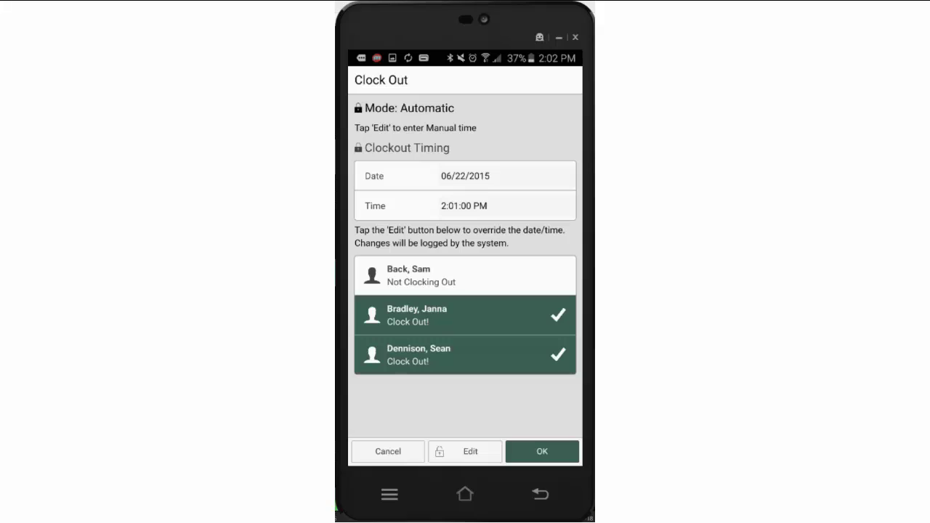
{"action": "left_click", "coordinate": [465, 275]}
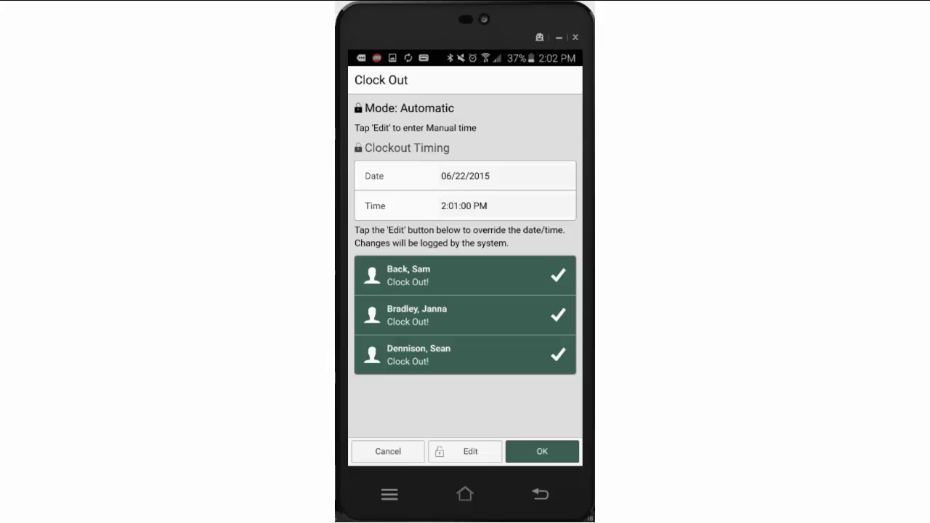
{"action": "left_click", "coordinate": [542, 452]}
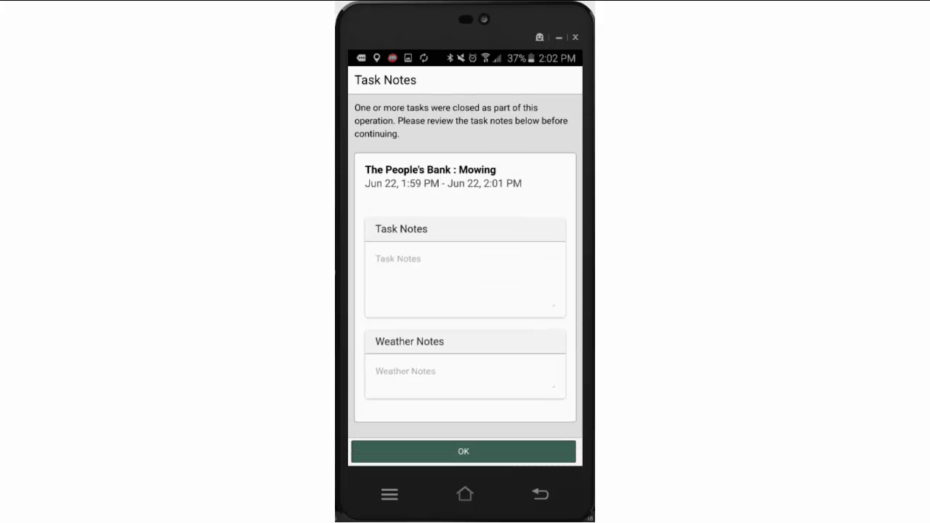
Enter the task note "Ok" for The People's Bank Mowing task and accept the task notes
{"action": "left_click", "coordinate": [465, 279]}
{"action": "type", "text": "Ok"}
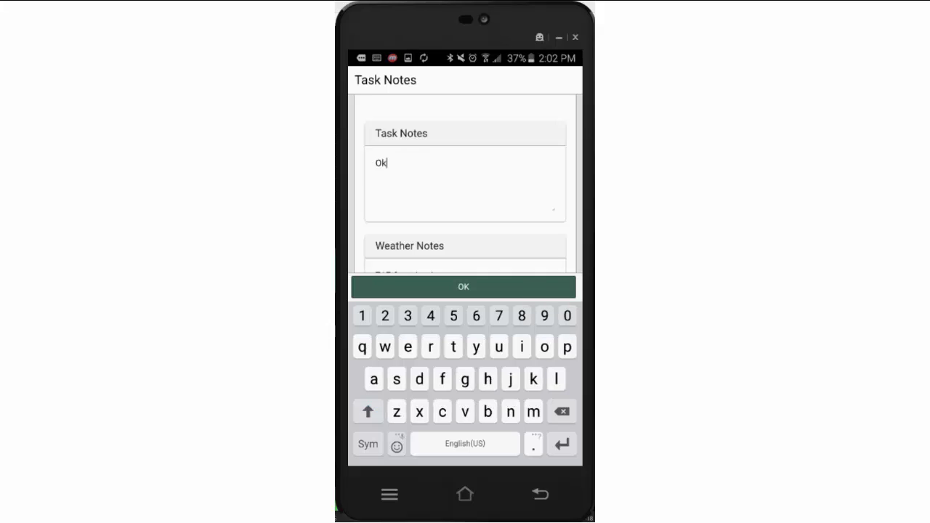
{"action": "left_click", "coordinate": [464, 287]}
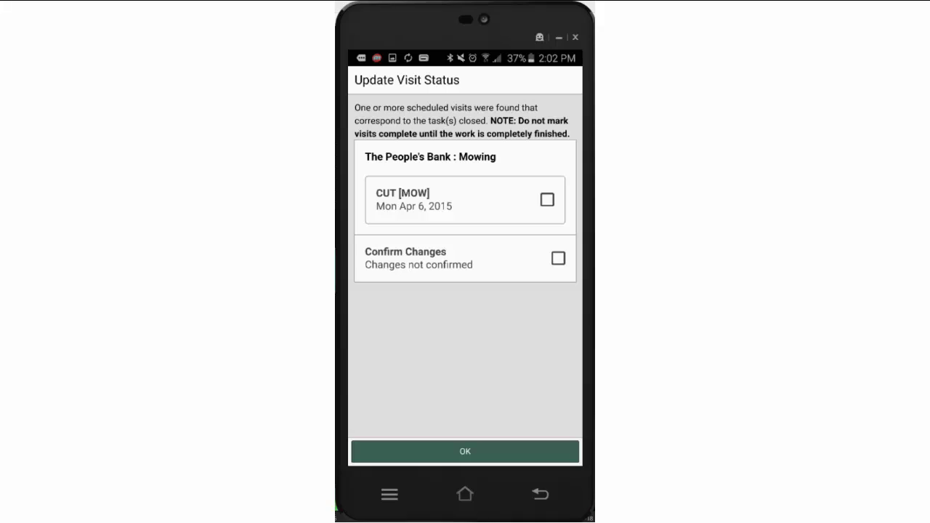
Mark The People's Bank CUT [MOW] visit of April 6, 2015 as complete and confirm the changes
{"action": "left_click", "coordinate": [547, 200]}
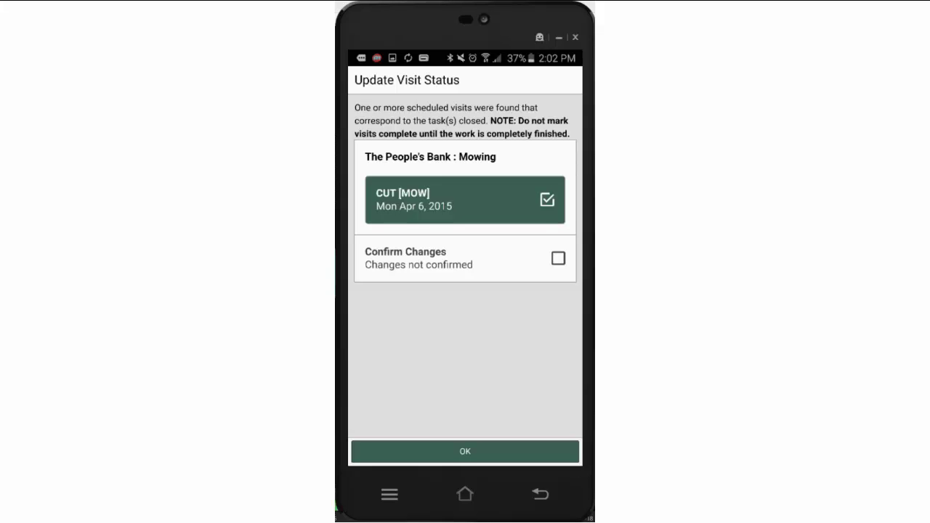
{"action": "left_click", "coordinate": [558, 258]}
{"action": "left_click", "coordinate": [465, 451]}
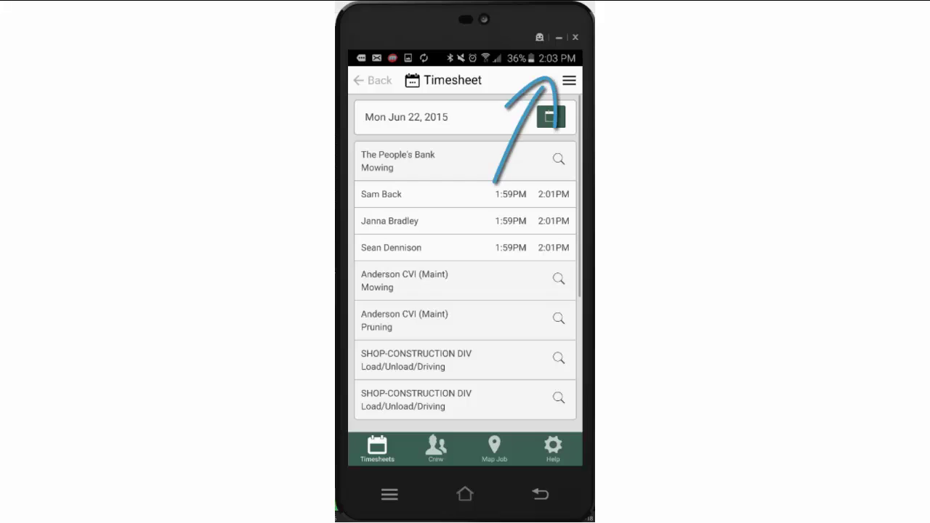
Start submitting the timesheet and apply a 30-minute lunch deduction at 12:30 PM on 06/22/2015 to all three employees
{"action": "left_click", "coordinate": [569, 80]}
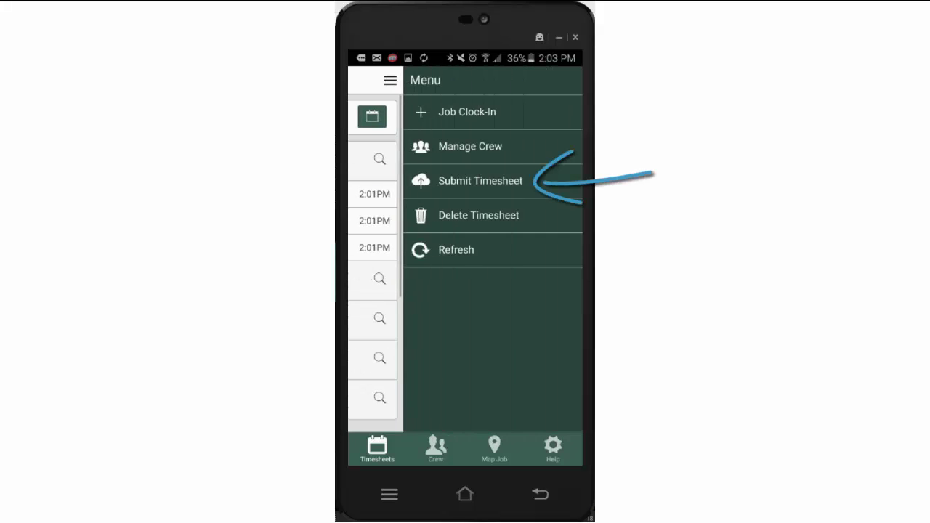
{"action": "left_click", "coordinate": [480, 181]}
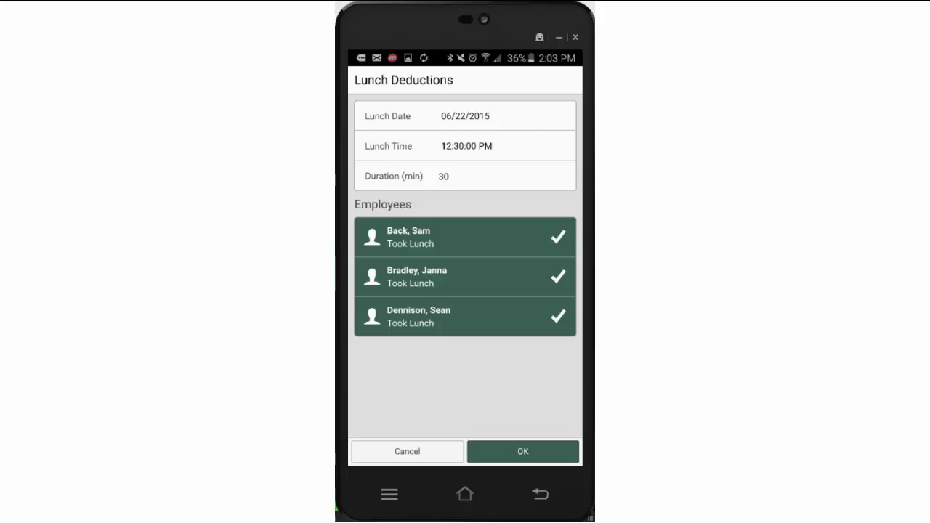
{"action": "left_click", "coordinate": [465, 236]}
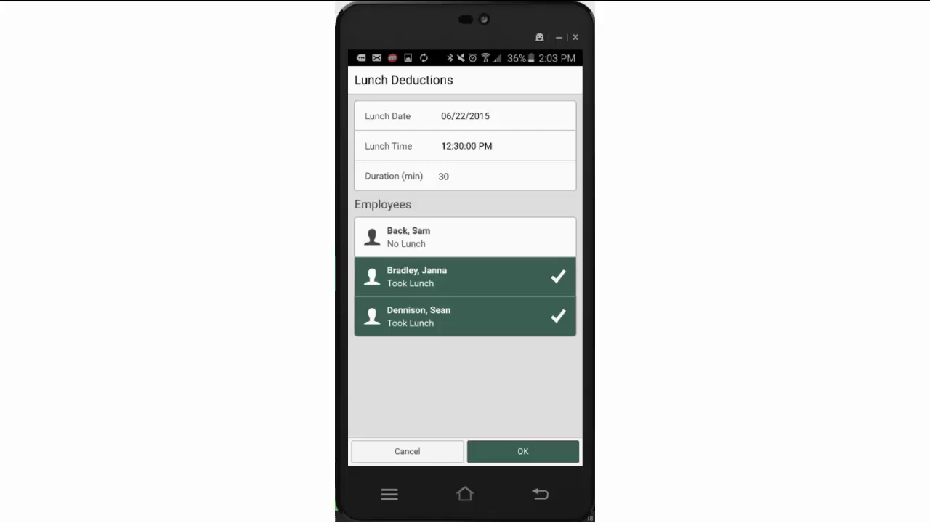
{"action": "left_click", "coordinate": [466, 277]}
{"action": "left_click", "coordinate": [465, 317]}
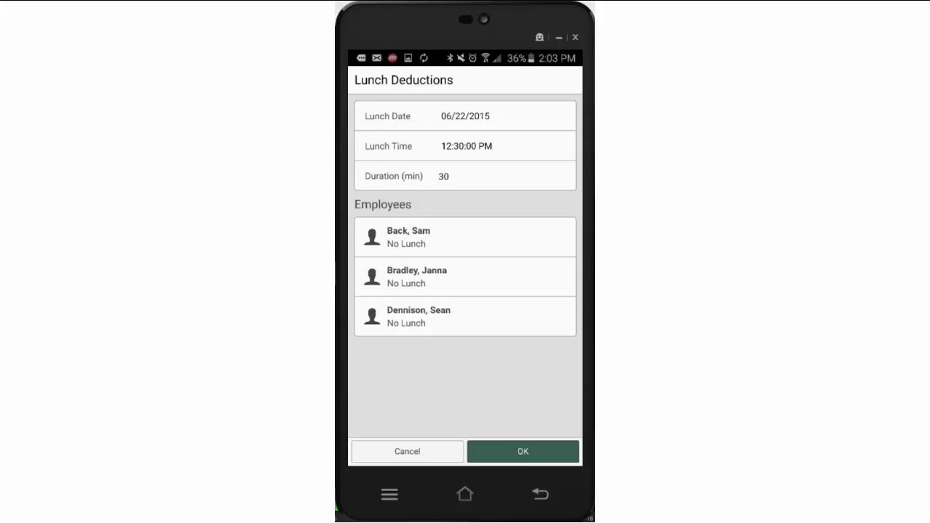
{"action": "left_click", "coordinate": [465, 237]}
{"action": "left_click", "coordinate": [465, 277]}
{"action": "left_click", "coordinate": [465, 316]}
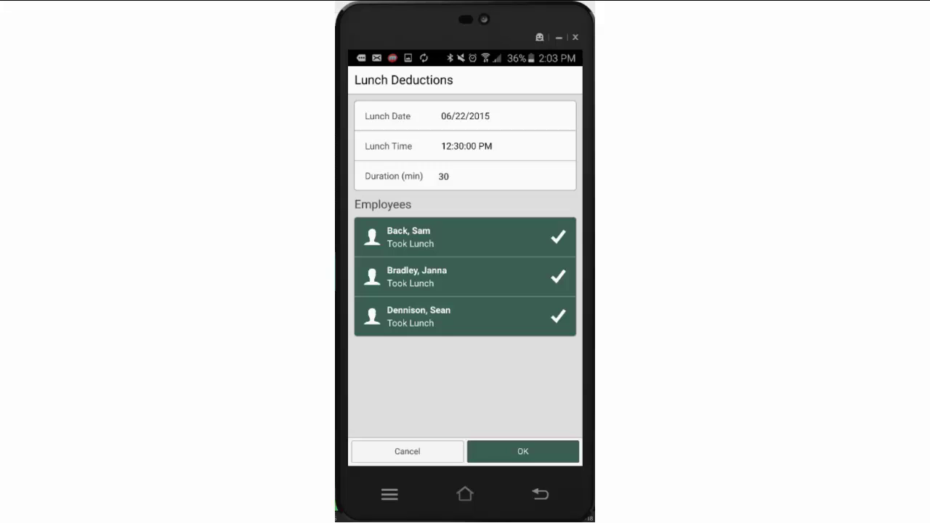
{"action": "left_click", "coordinate": [524, 452]}
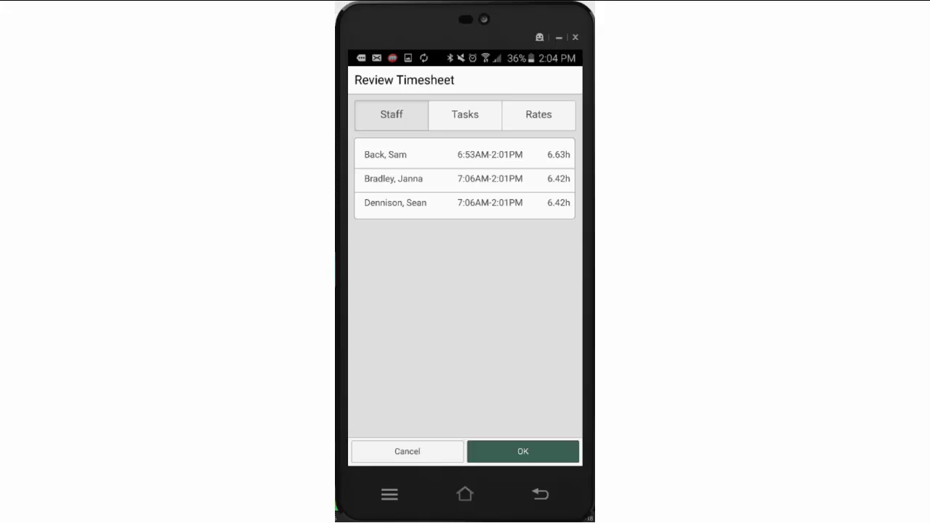
Approve the timesheet review and confirm submission of the June 22, 2015 timesheet
{"action": "left_click", "coordinate": [523, 451]}
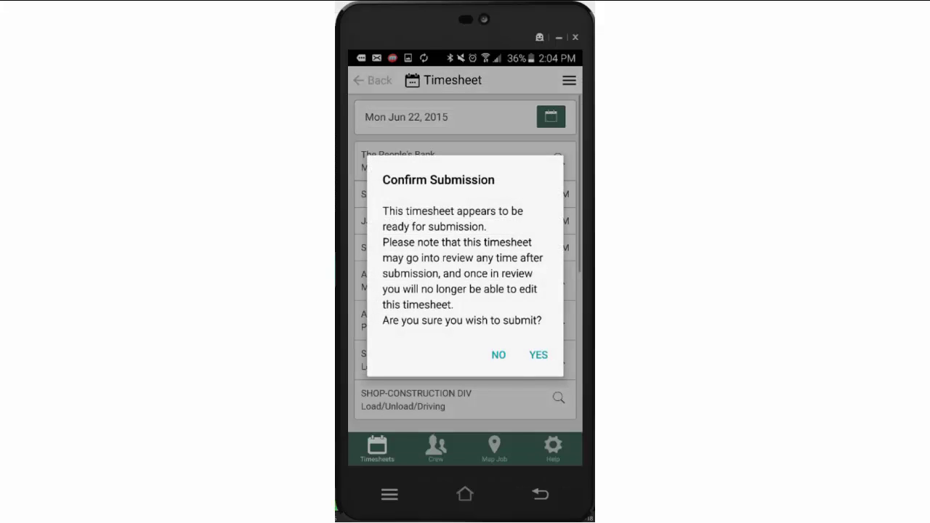
{"action": "left_click", "coordinate": [539, 355]}
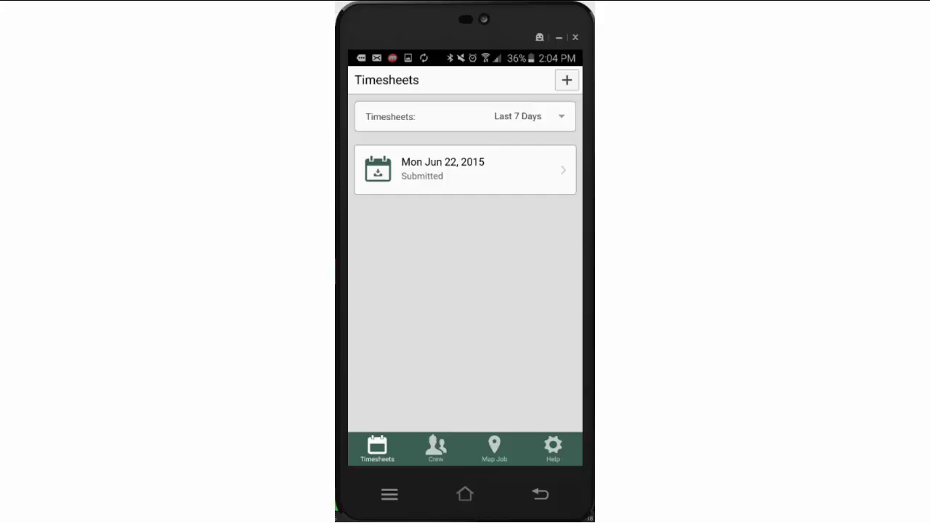
Review the employee's time entry for the Anderson CVI (Maint) Pruning task in the submitted June 22, 2015 timesheet, and return to the timesheet list
{"action": "left_click", "coordinate": [465, 170]}
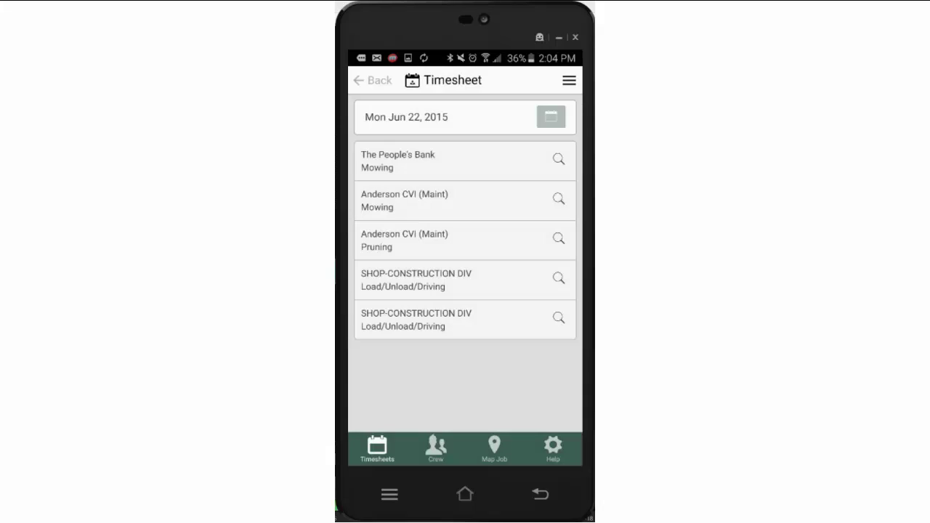
{"action": "left_click", "coordinate": [465, 240]}
{"action": "left_click", "coordinate": [436, 274]}
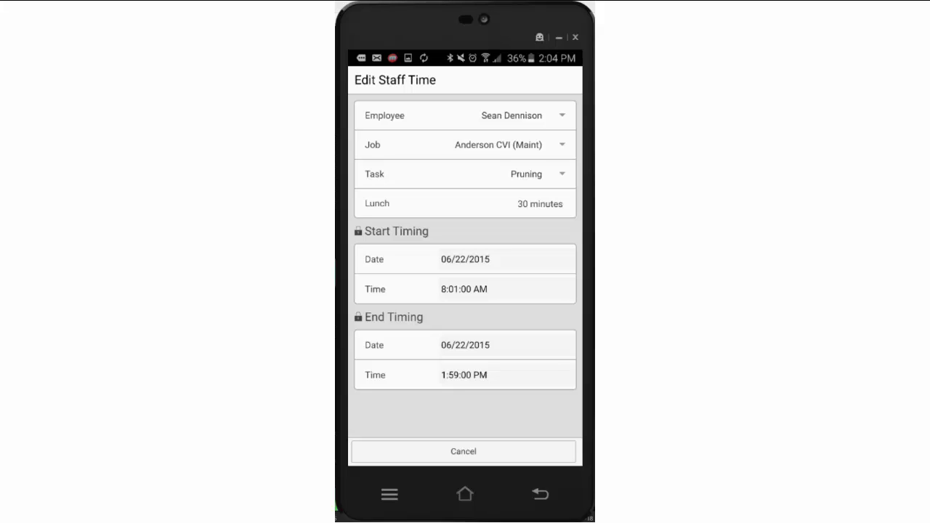
{"action": "key", "text": "Escape"}
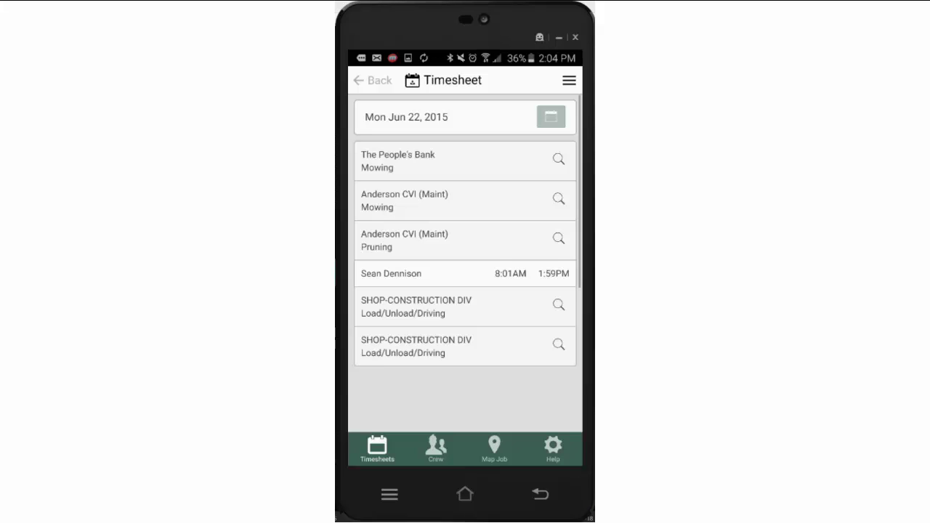
{"action": "left_click", "coordinate": [372, 81]}
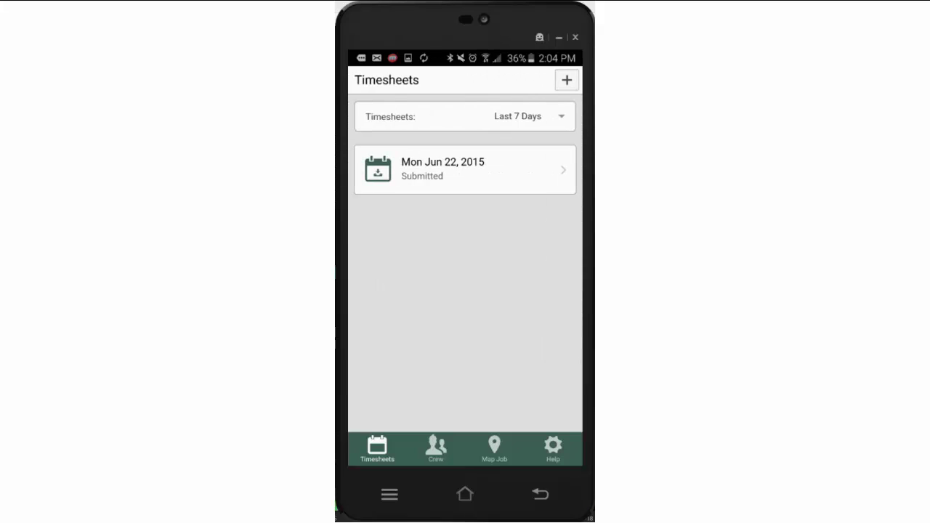